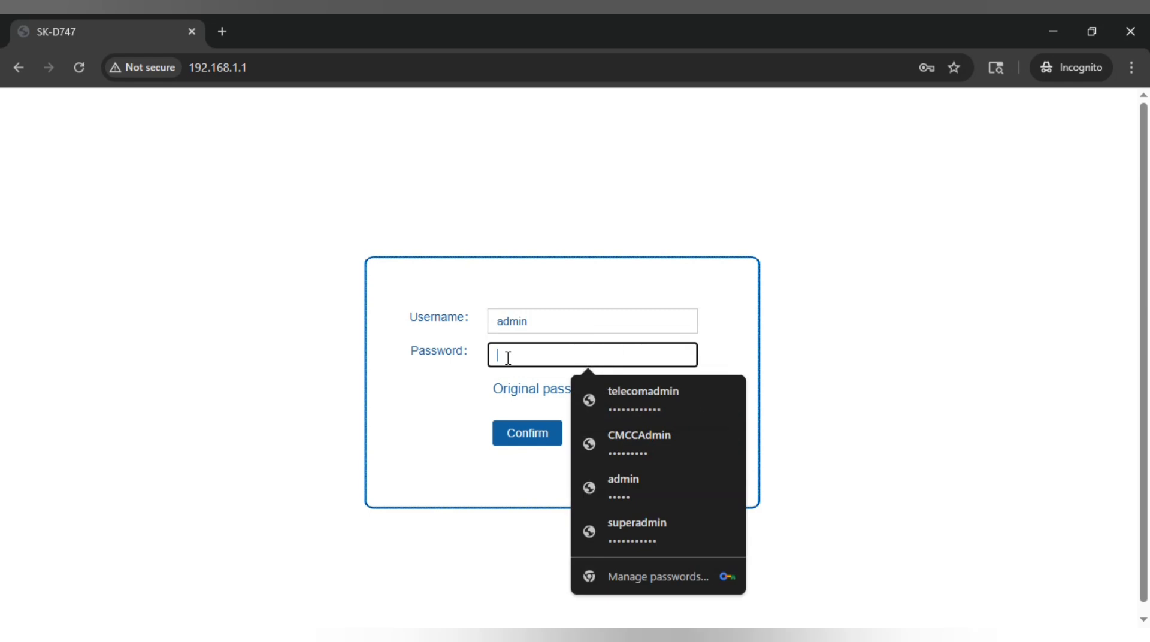
Log in to the SK-D747 web admin with the admin password
type("••")
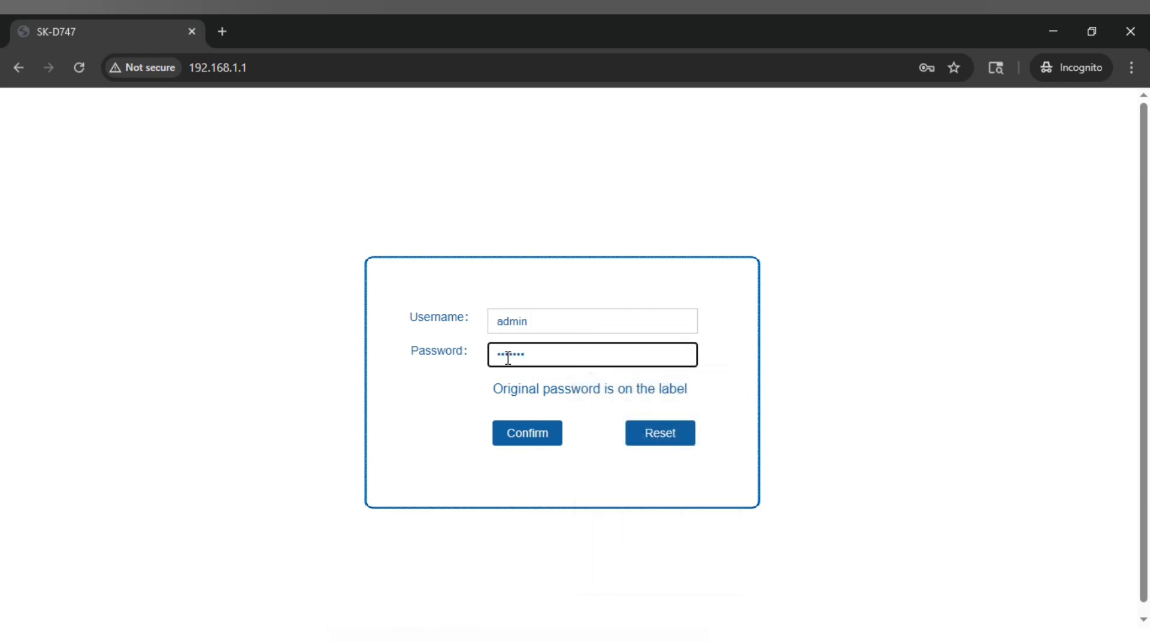
left_click(525, 439)
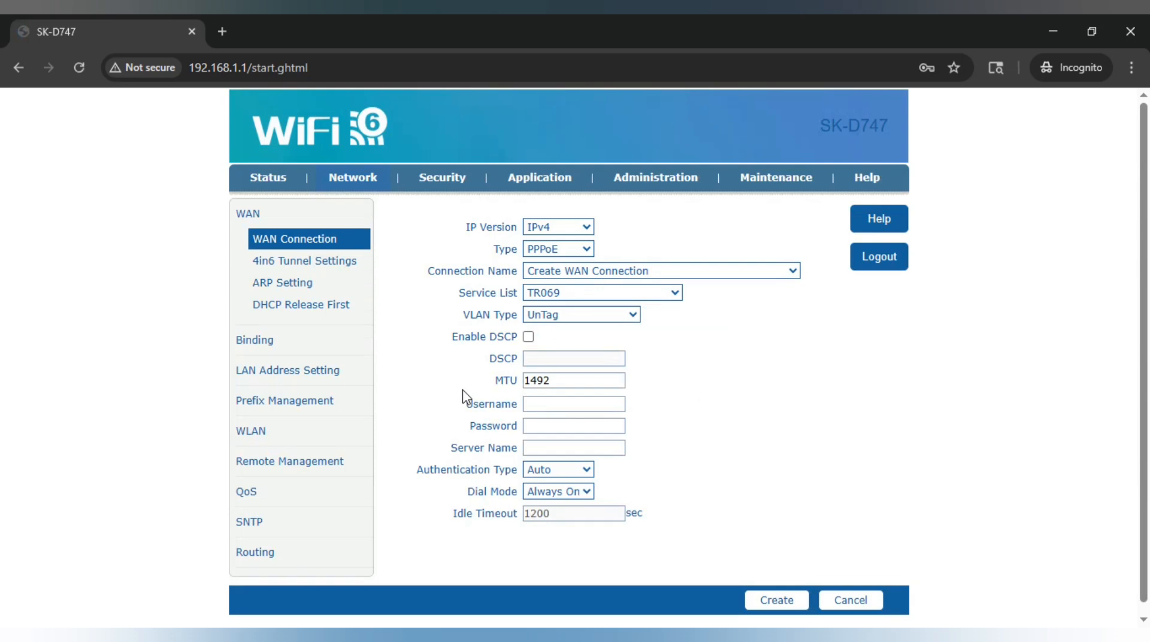
left_click(277, 181)
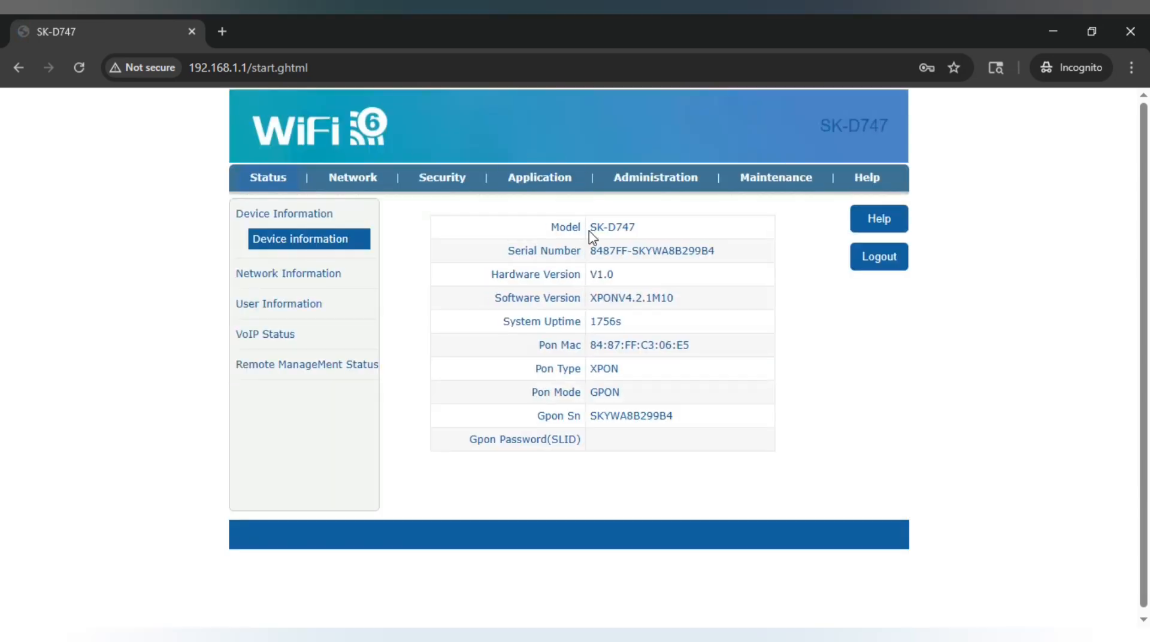
left_click_drag(552, 231, 638, 393)
left_click(637, 393)
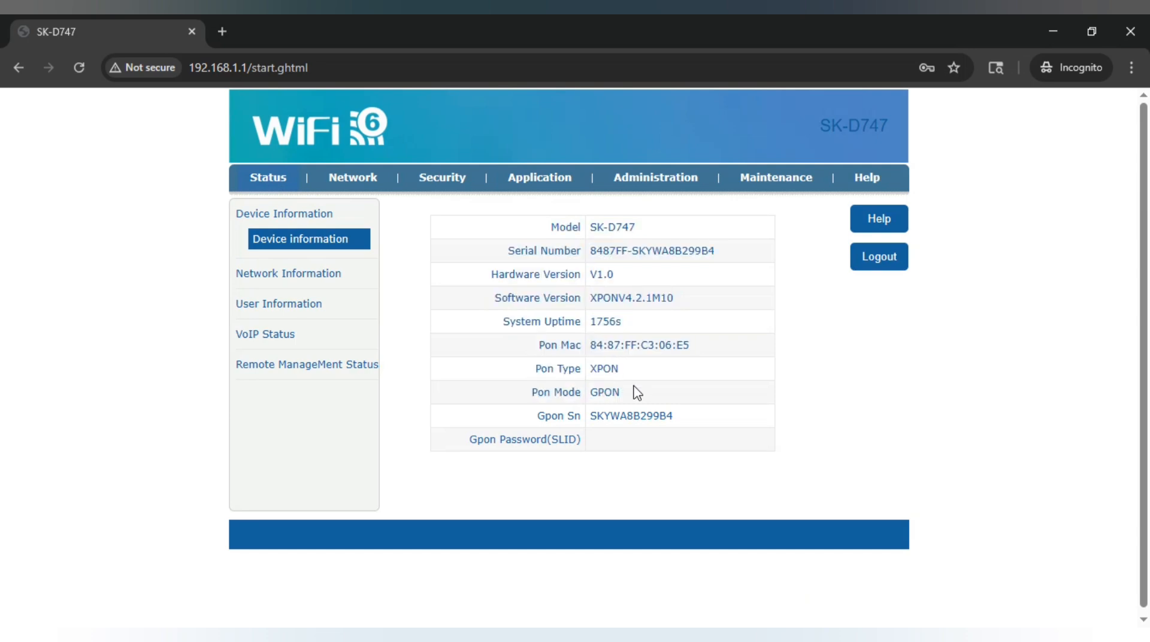
left_click(311, 277)
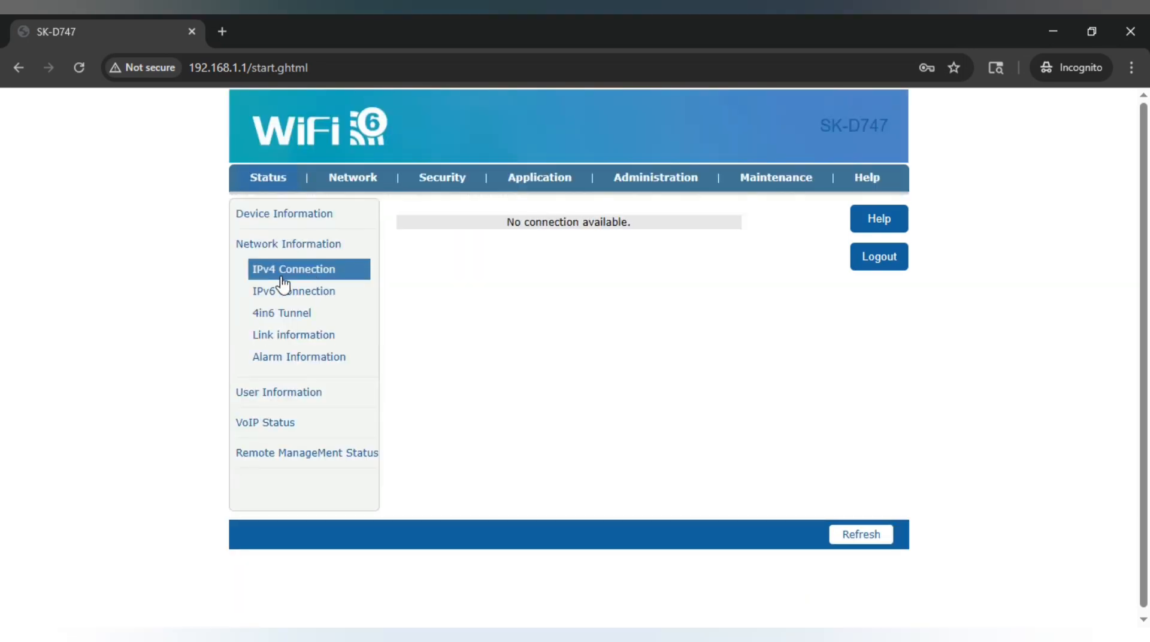
left_click(293, 338)
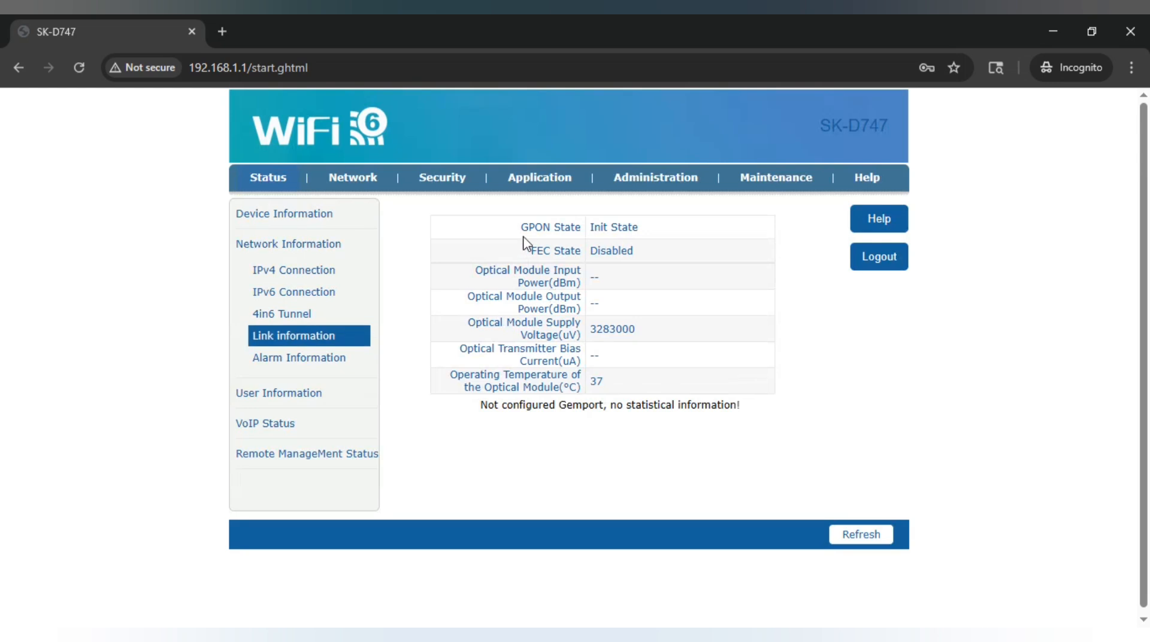
left_click_drag(519, 228, 596, 375)
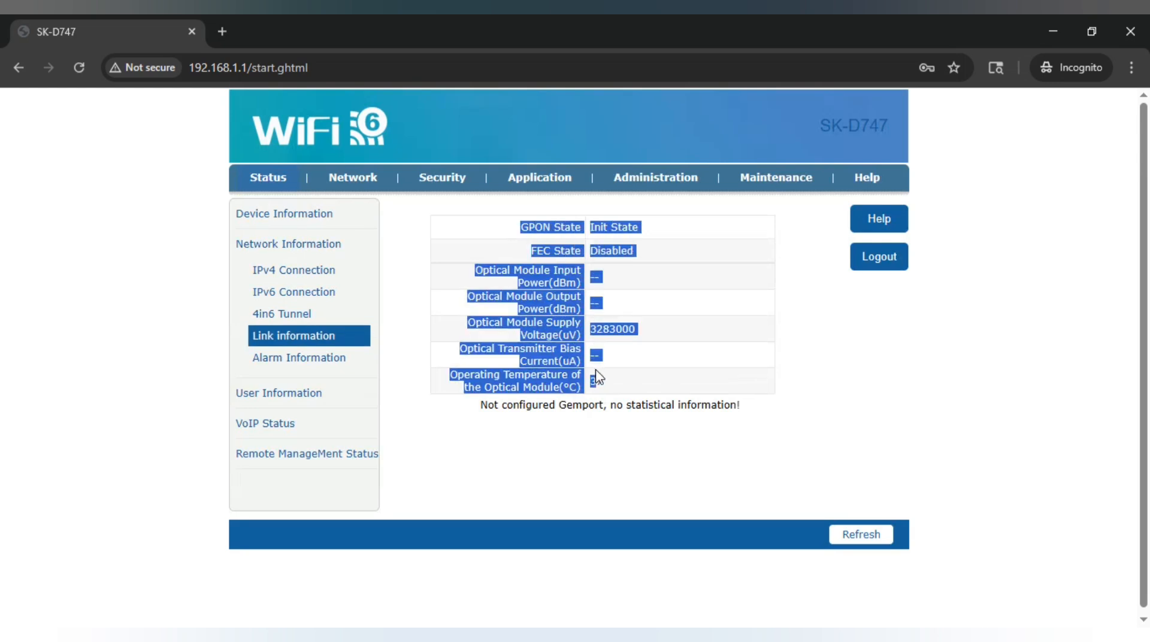
left_click(360, 181)
left_click(660, 274)
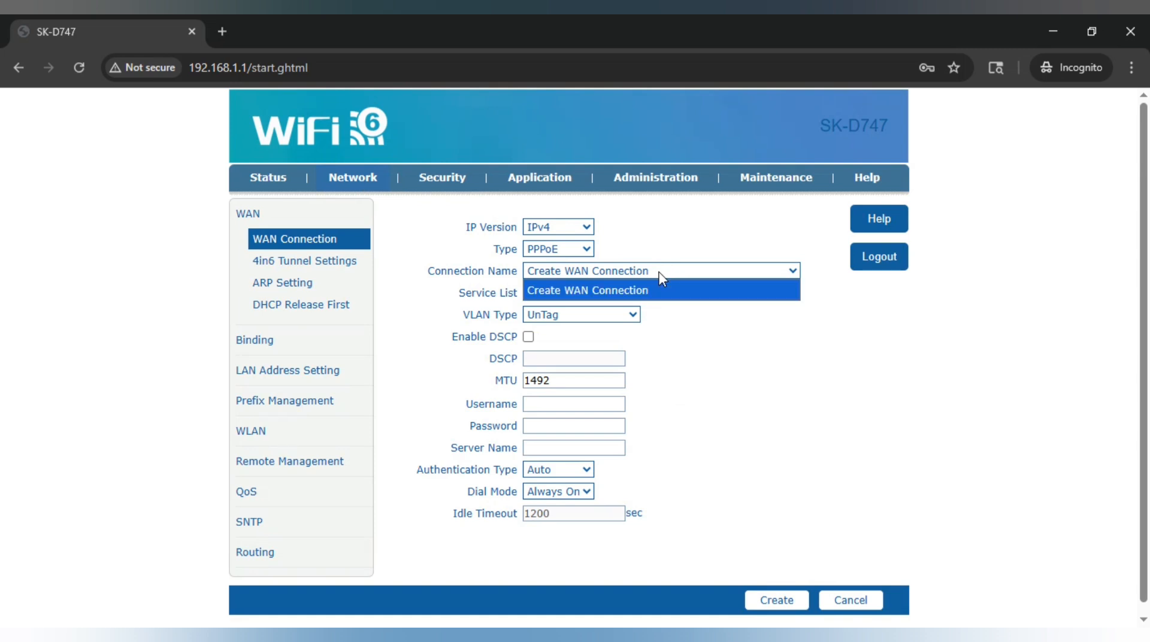
left_click(661, 276)
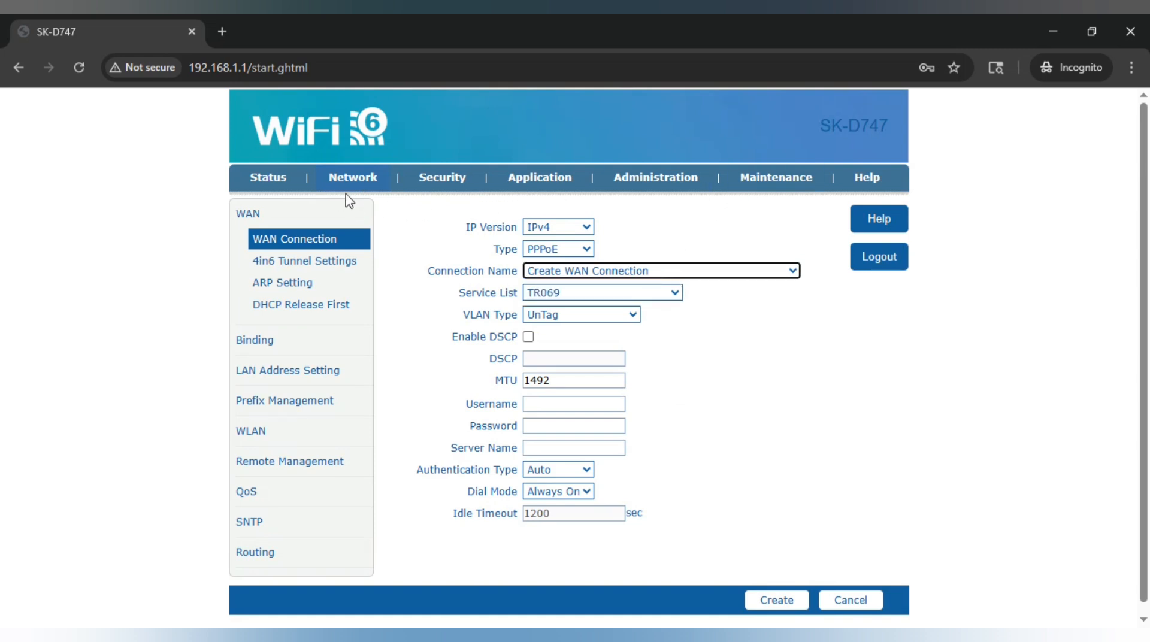
left_click(399, 210)
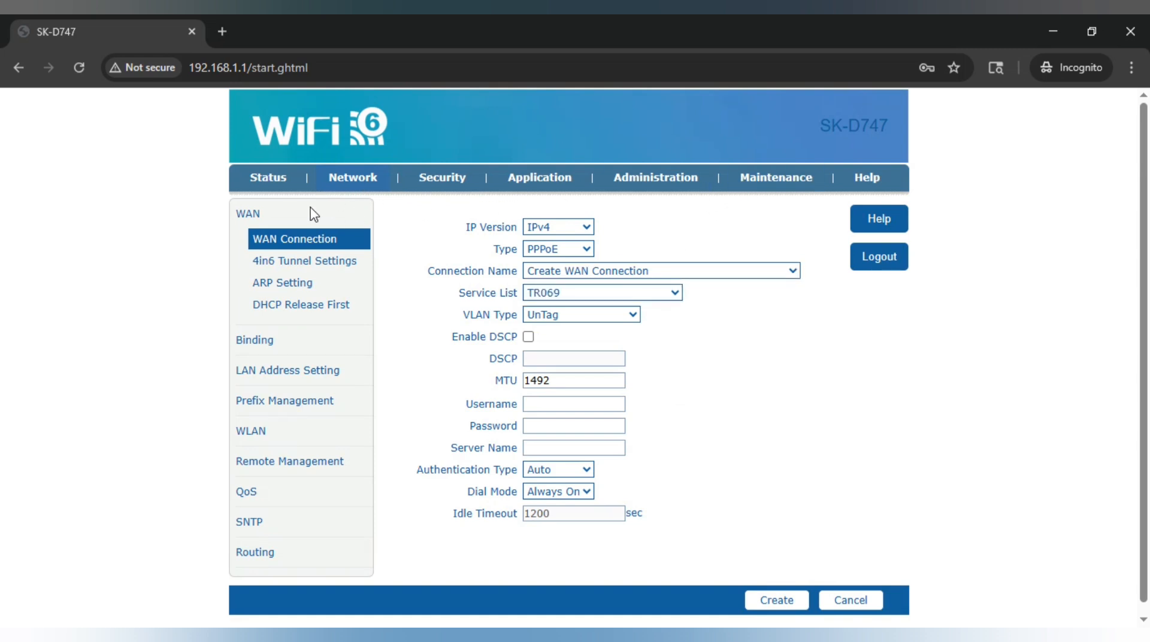
left_click(364, 180)
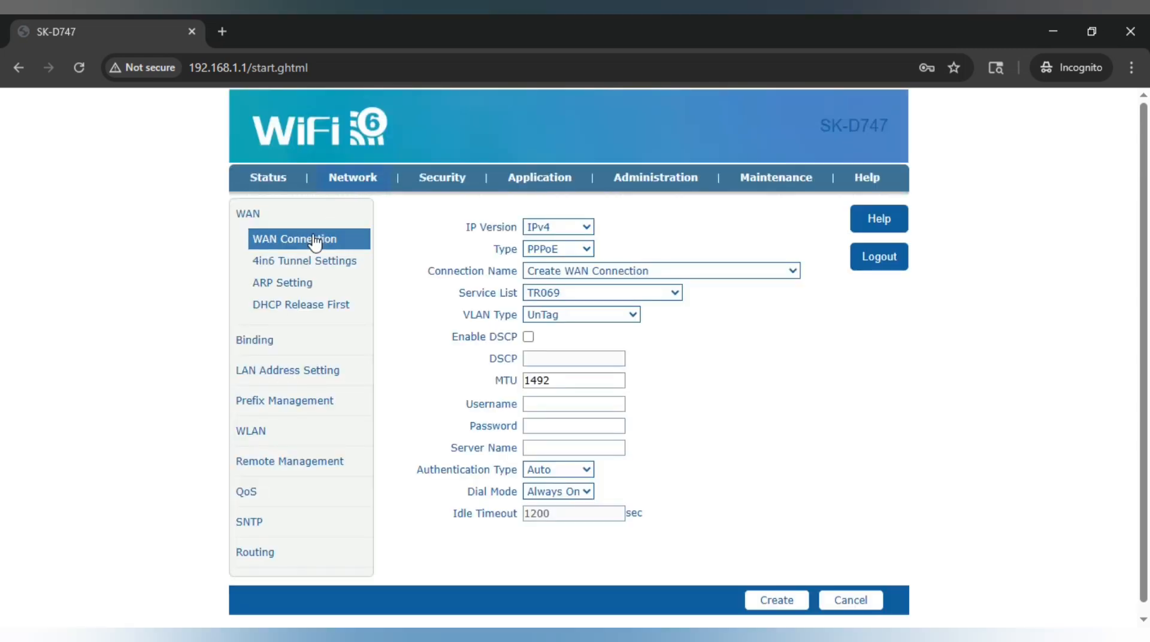
left_click_drag(355, 244, 255, 244)
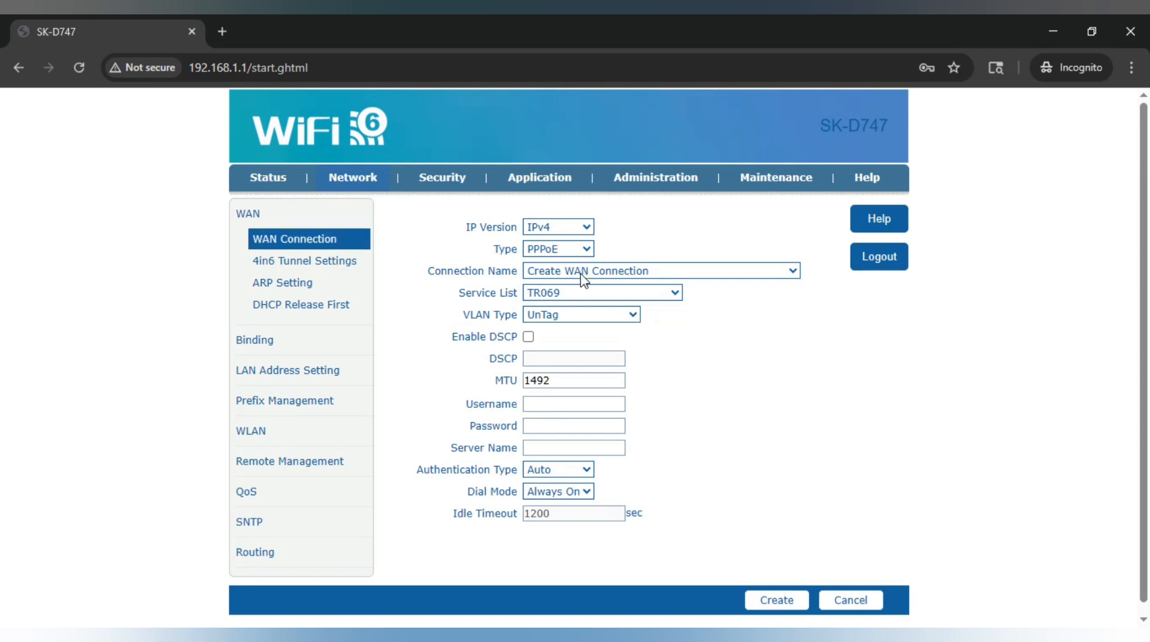
left_click(545, 250)
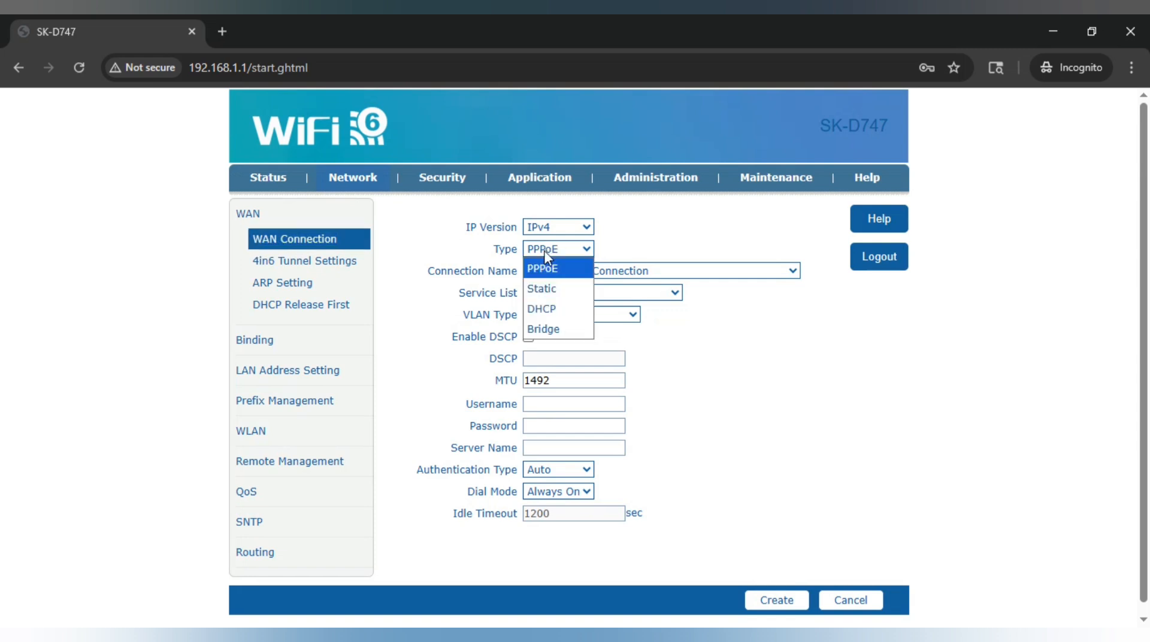
Set IP Version to IPv4/v6 and keep PPP as the connection type
left_click(545, 250)
left_click(577, 227)
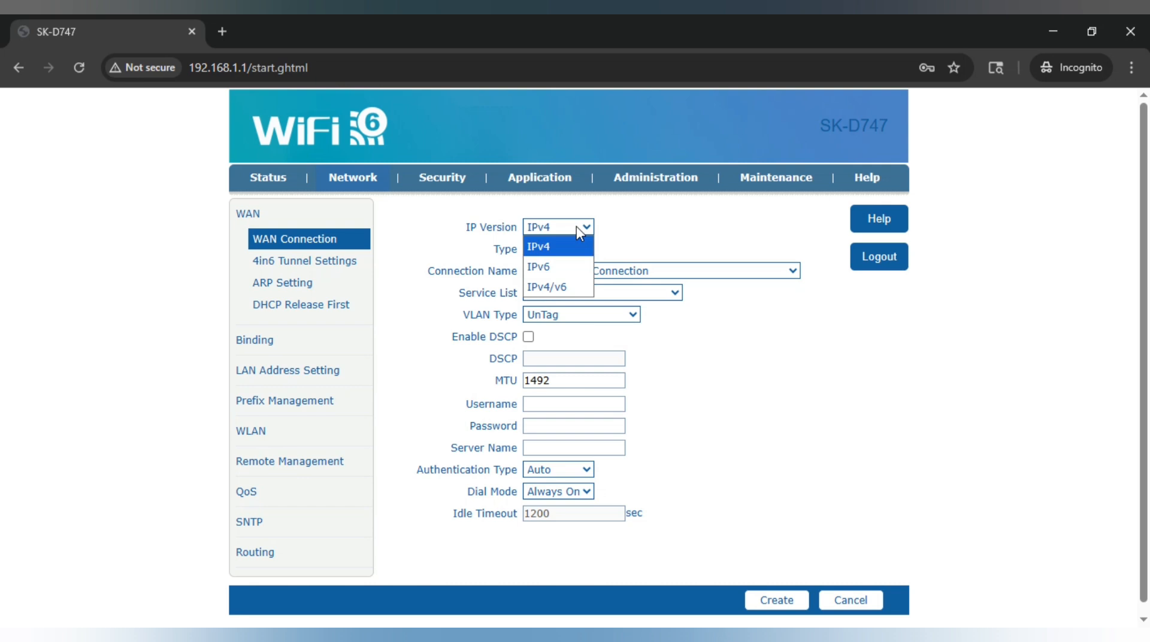
left_click(554, 285)
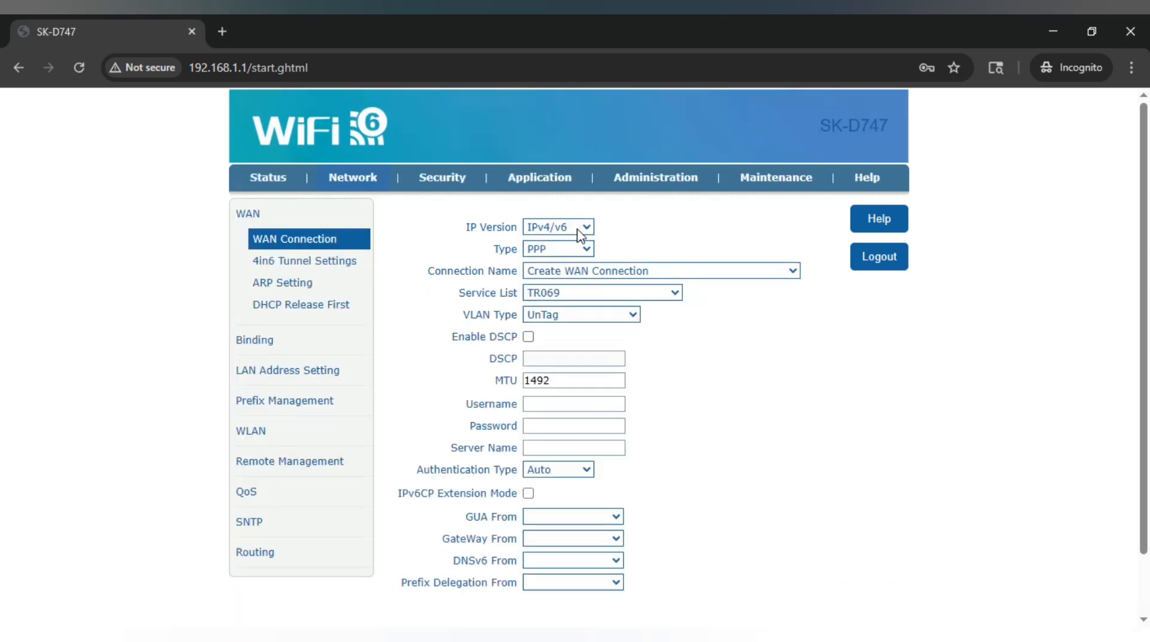
left_click(556, 250)
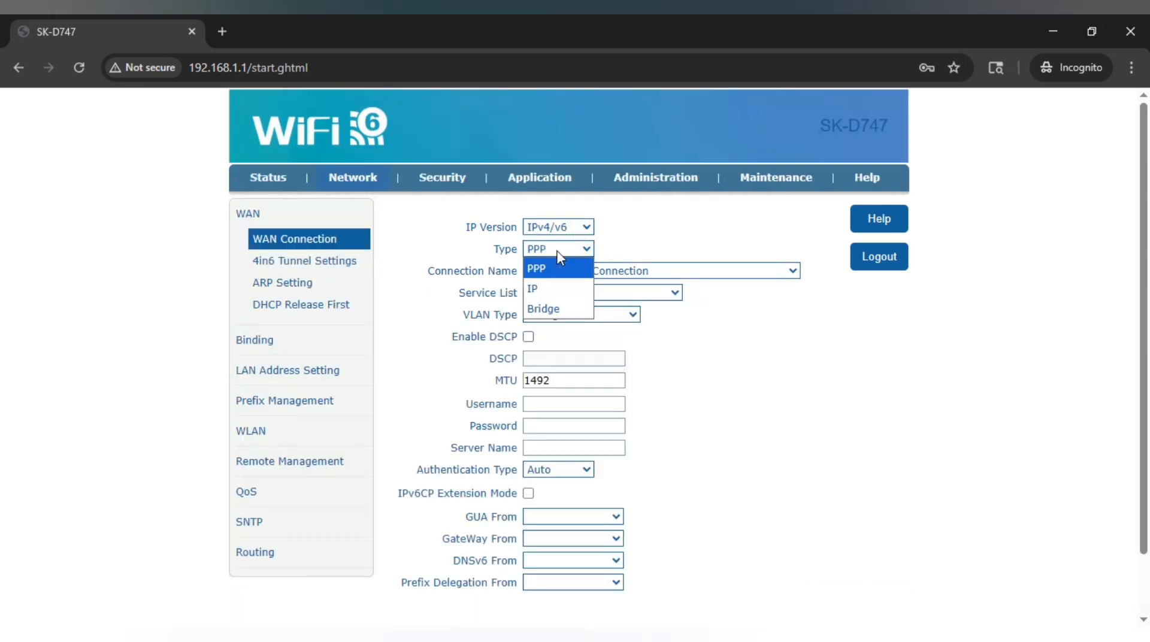
left_click(636, 245)
left_click(579, 275)
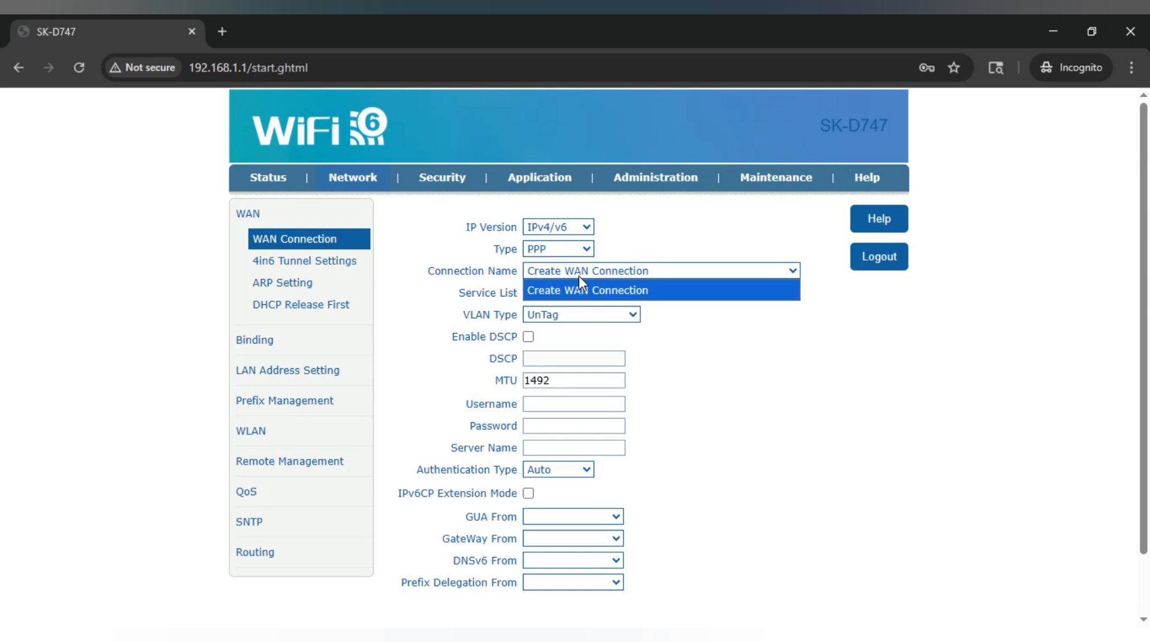
left_click(579, 276)
Choose the VOICE_INTERNET service and bind SSID1, LAN1, LAN2 and LAN3
left_click(558, 294)
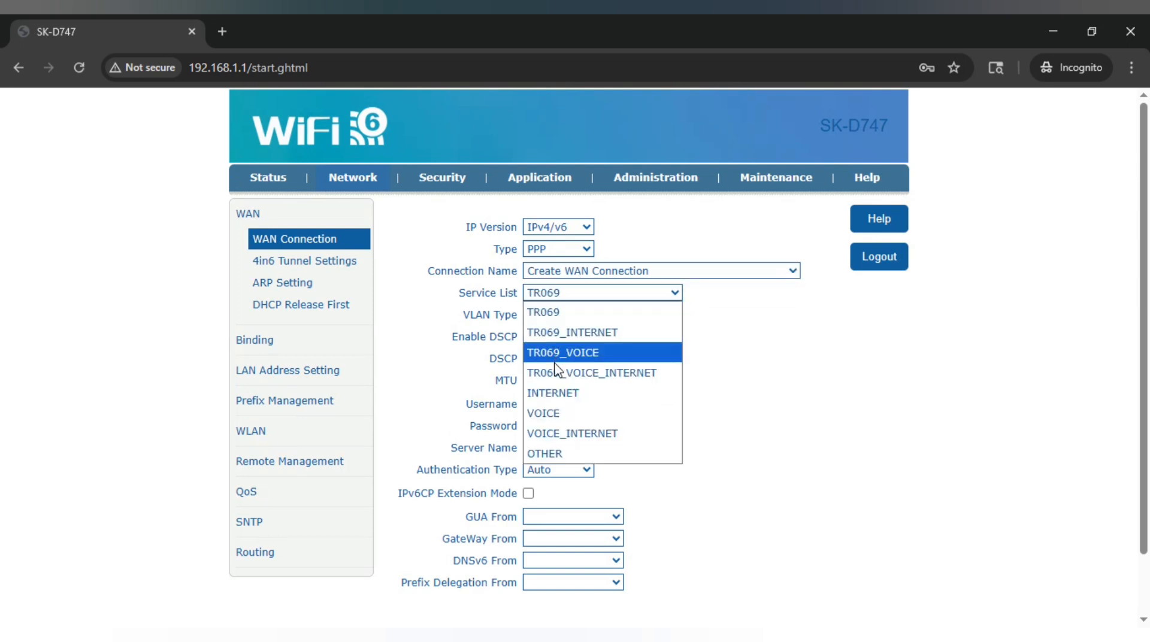
left_click(575, 433)
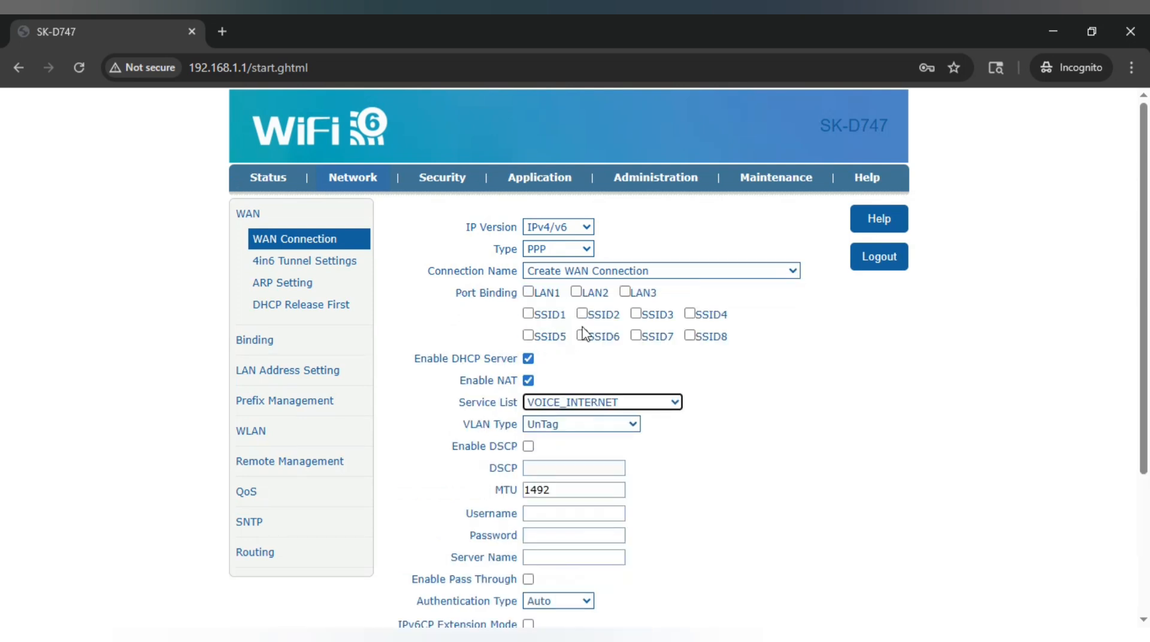
left_click(528, 314)
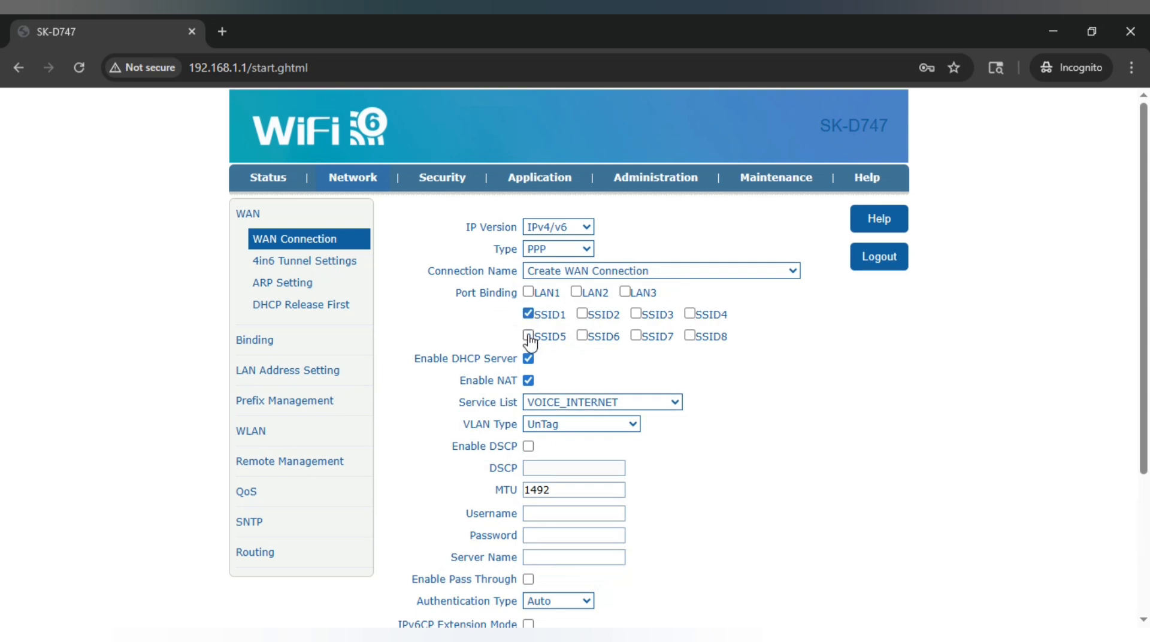
left_click(528, 292)
left_click(576, 292)
left_click(625, 292)
Set the VLAN type to UnTag
scroll(573, 359, "down", 3)
left_click(560, 257)
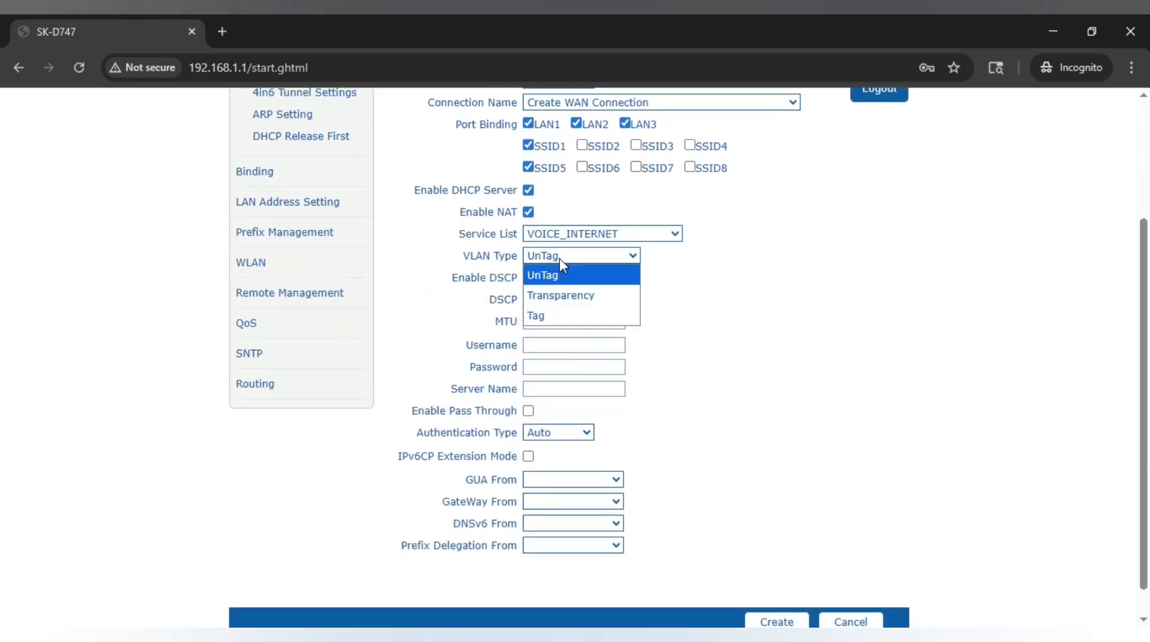
left_click(535, 315)
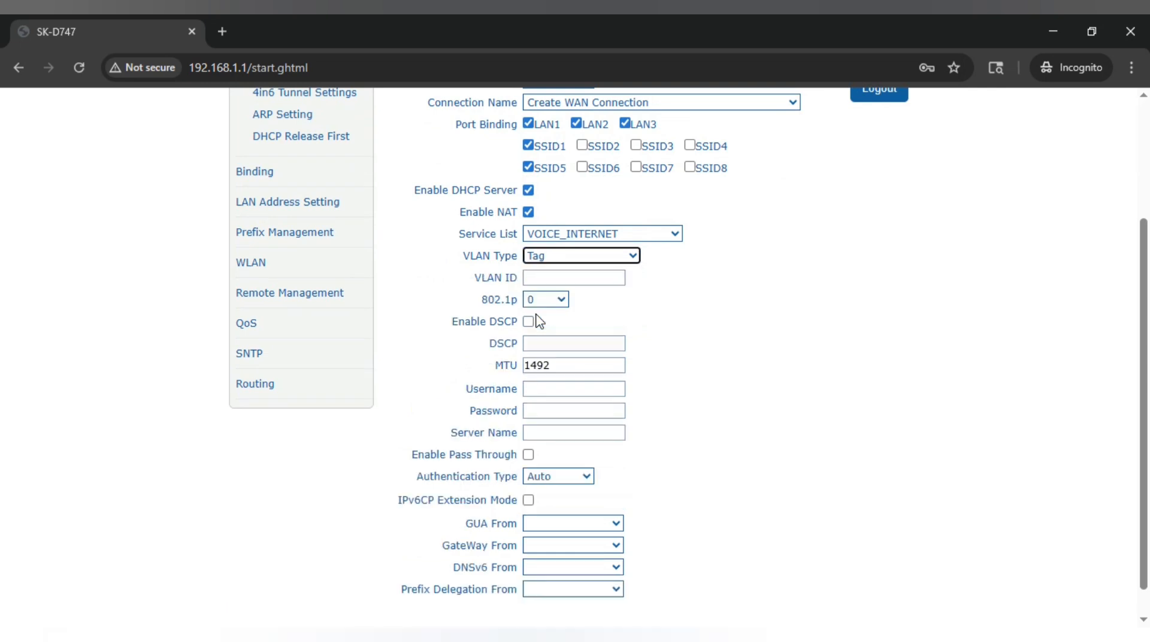
left_click(561, 258)
left_click(549, 274)
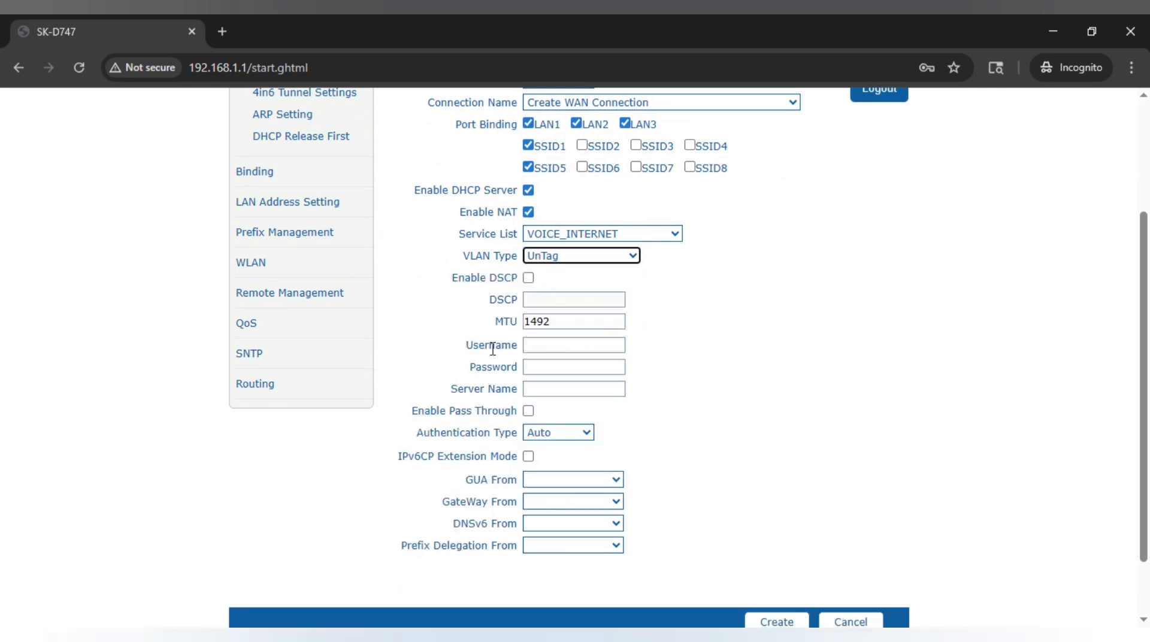
Fill in the PPP username and password and create the VOICE_INTERNET WAN connection
left_click_drag(469, 348, 520, 352)
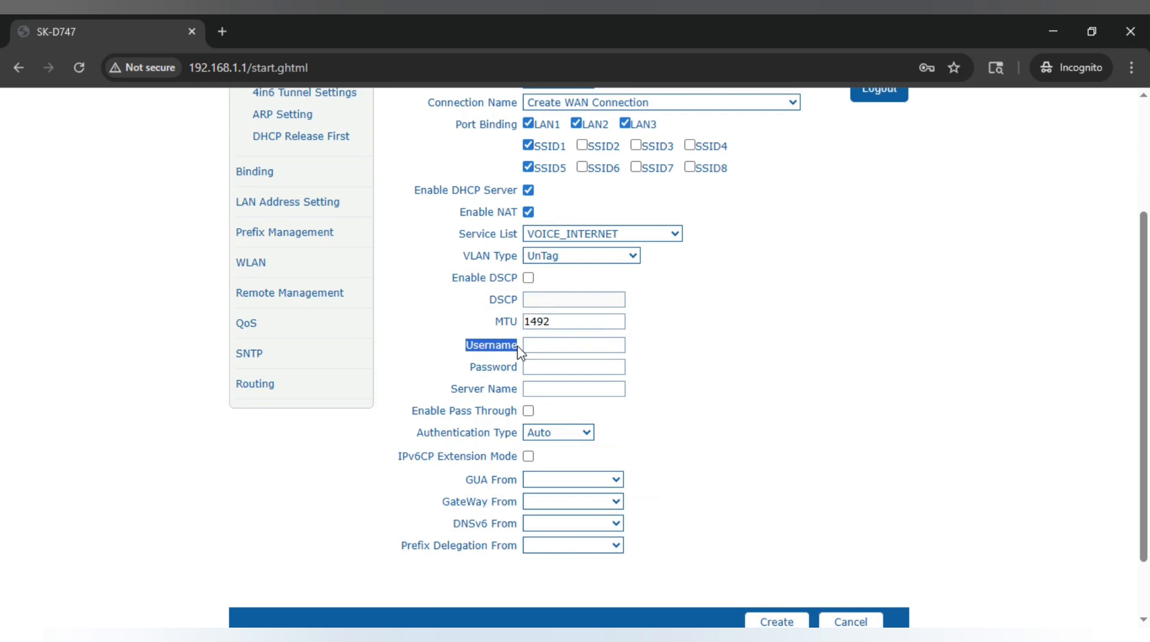
left_click(554, 348)
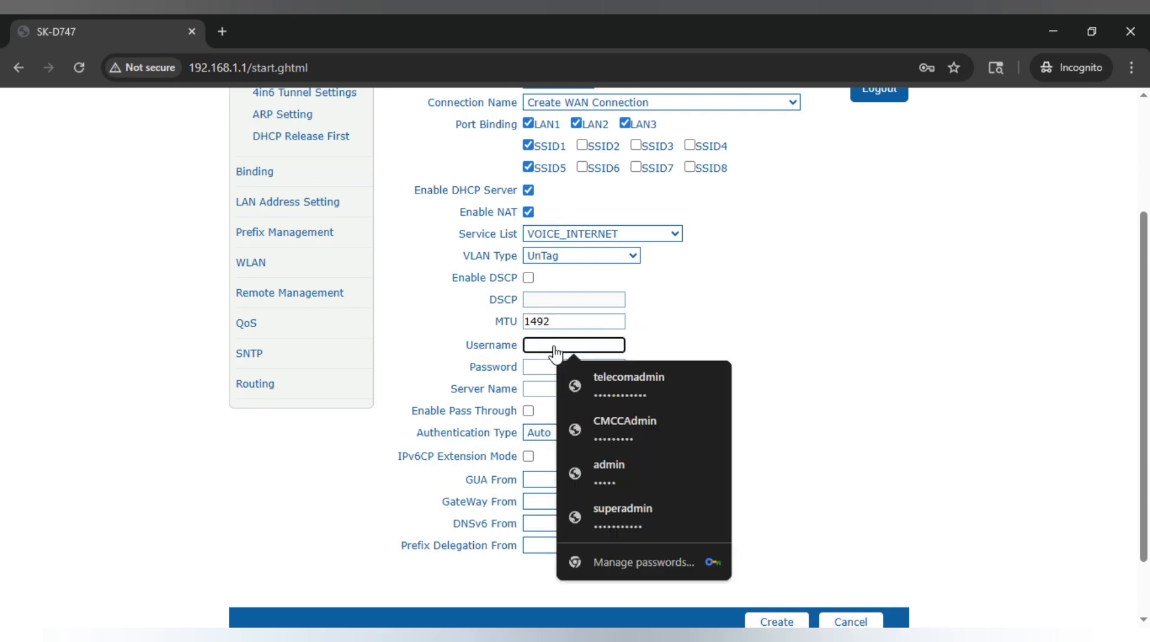
type("22")
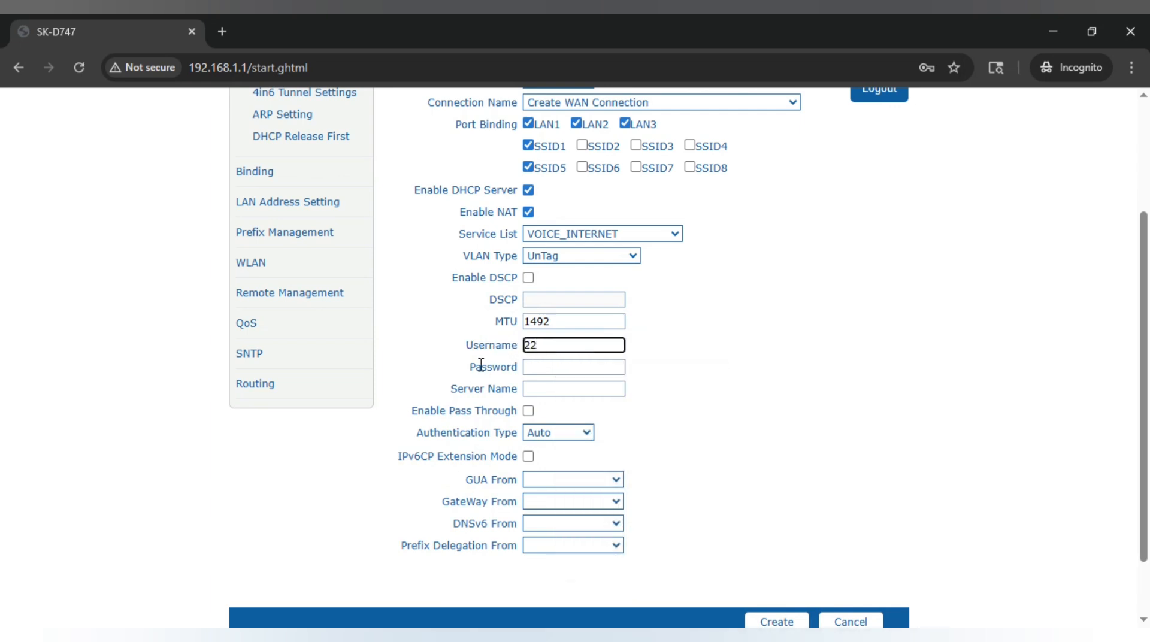
left_click_drag(473, 365, 515, 367)
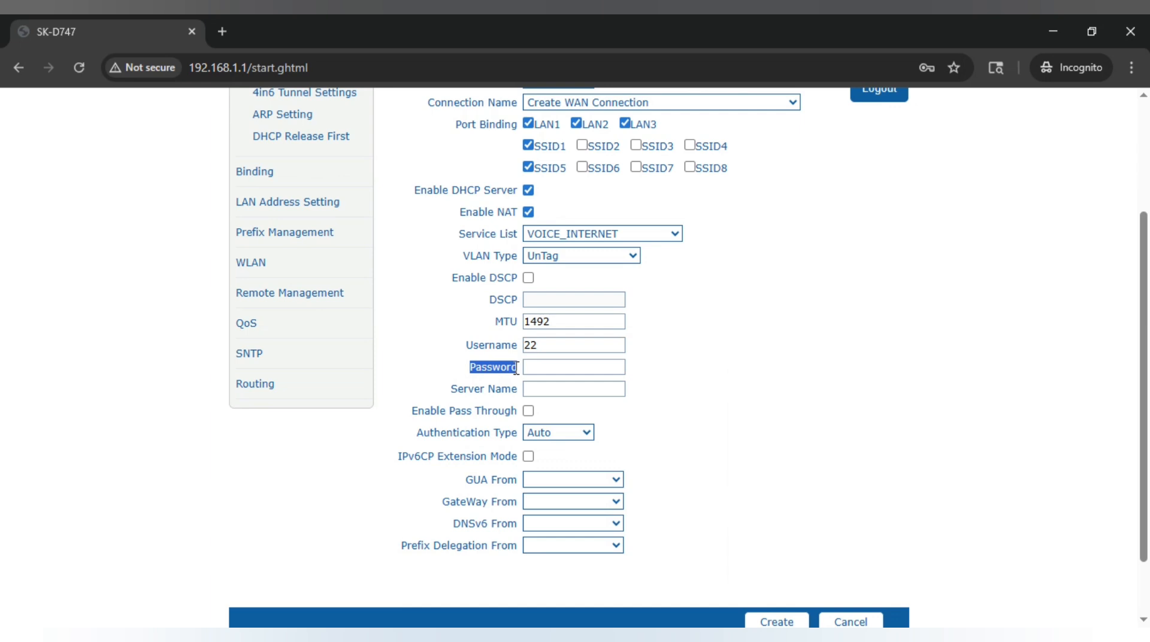
left_click(541, 371)
type("22")
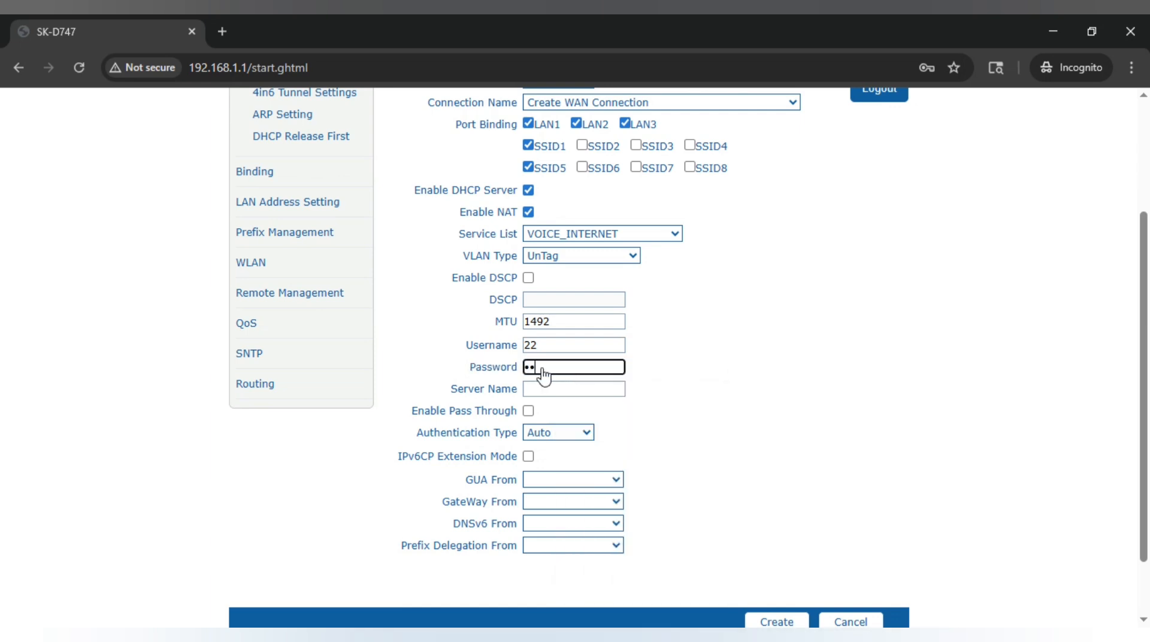
scroll(677, 443, "down", 1)
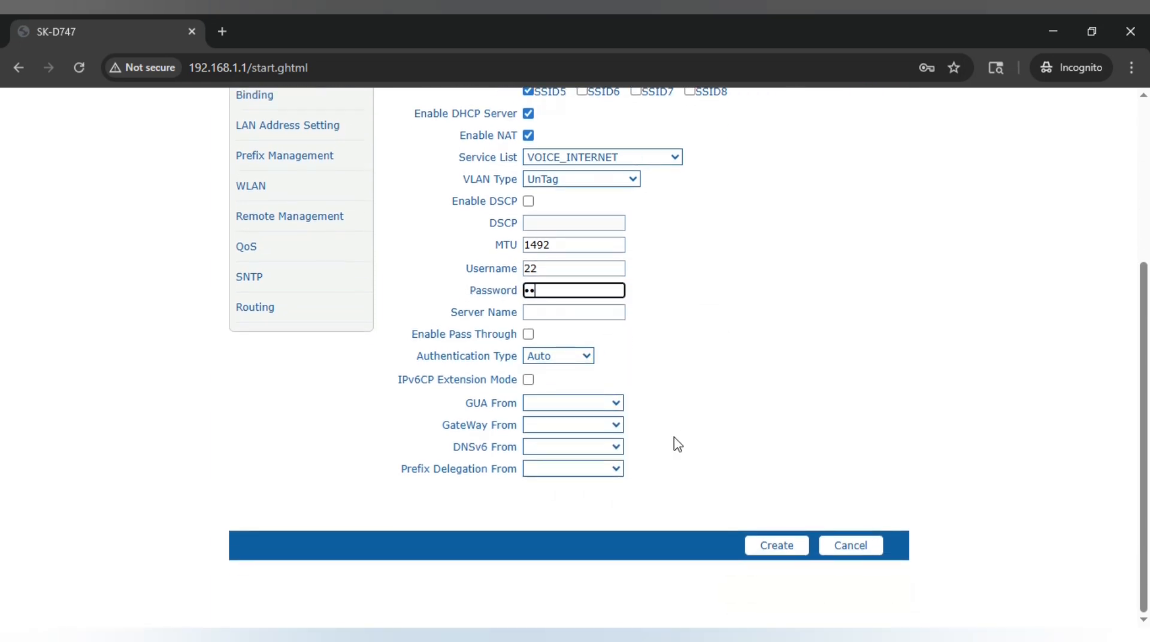
left_click(786, 545)
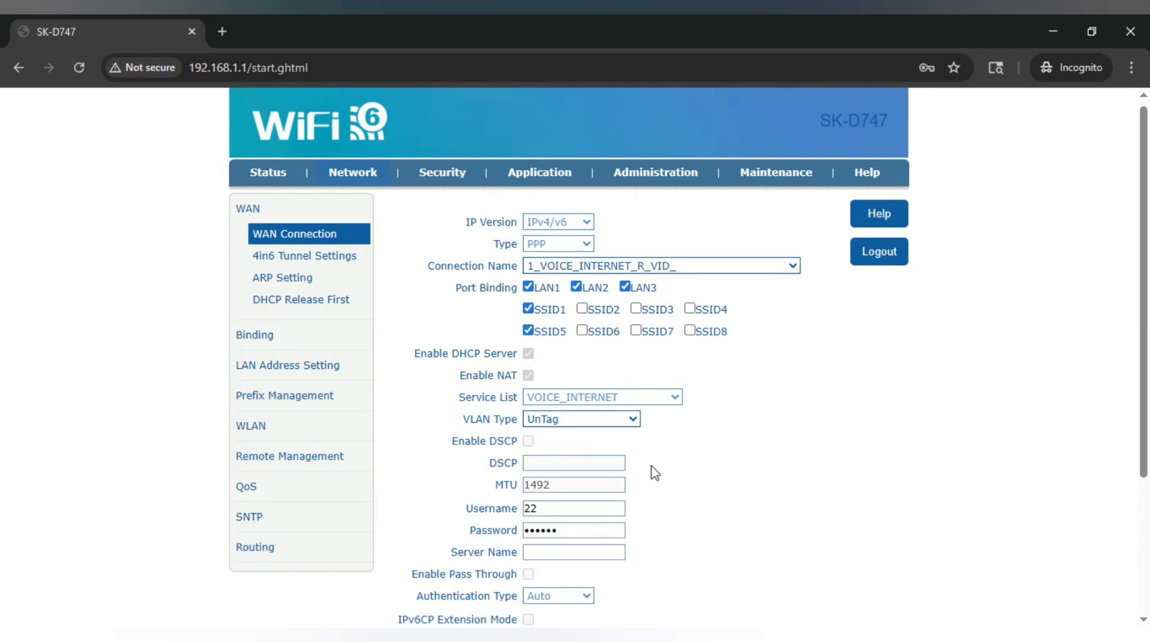
Check the IPv4 connection and optical link status pages, then go to Administration
left_click(269, 178)
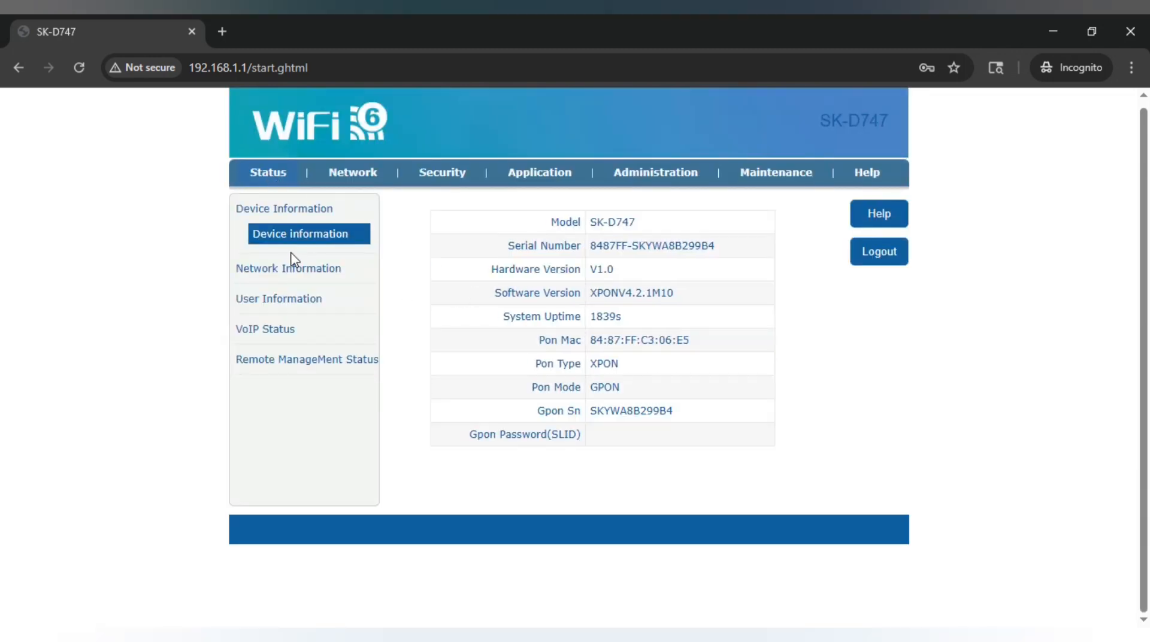
left_click(289, 270)
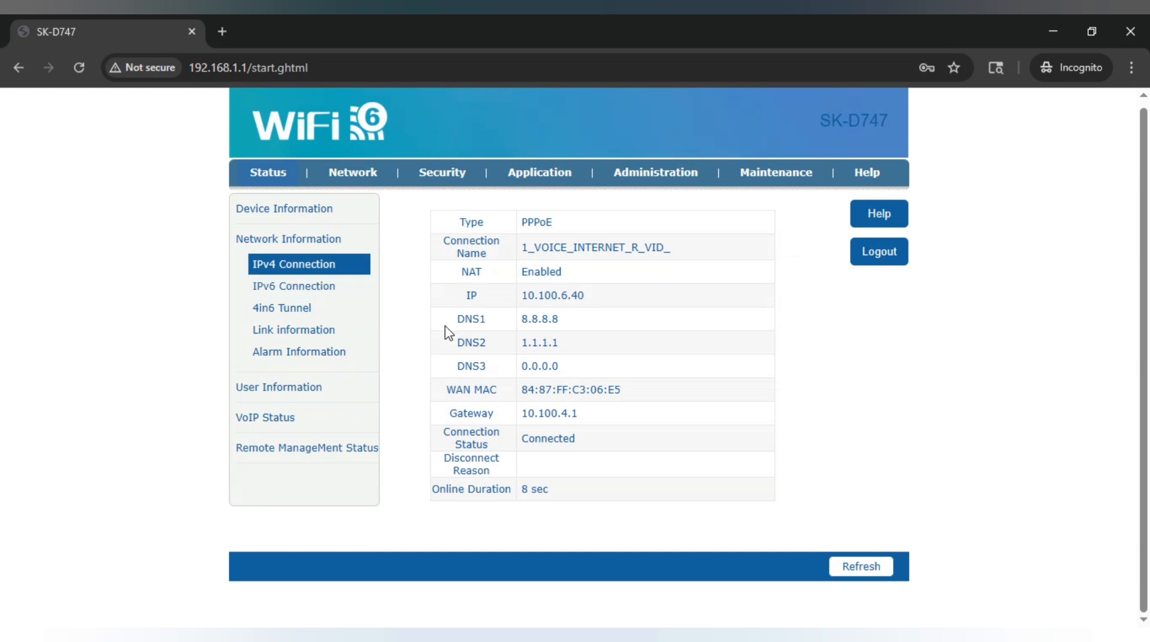
double_click(544, 246)
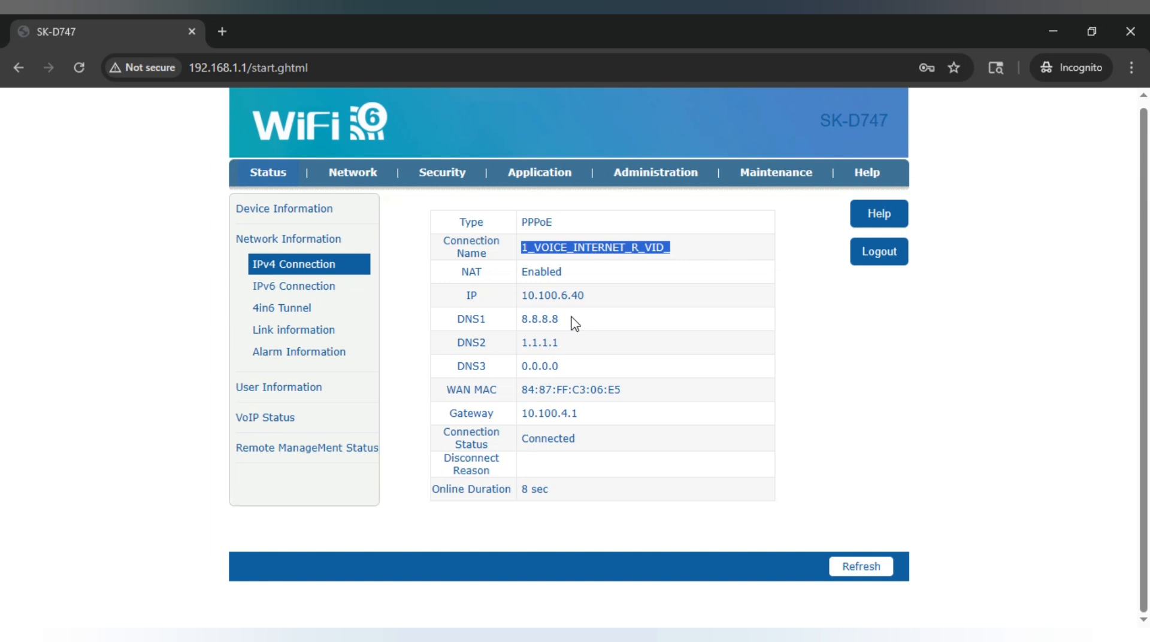
left_click(290, 341)
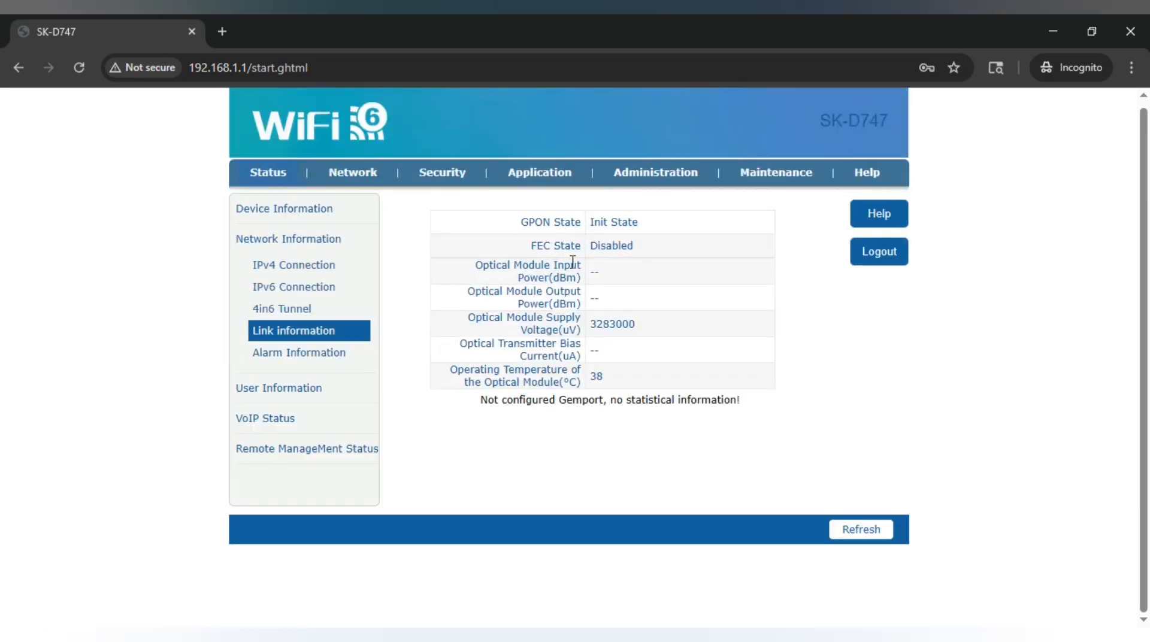
left_click_drag(520, 223, 629, 226)
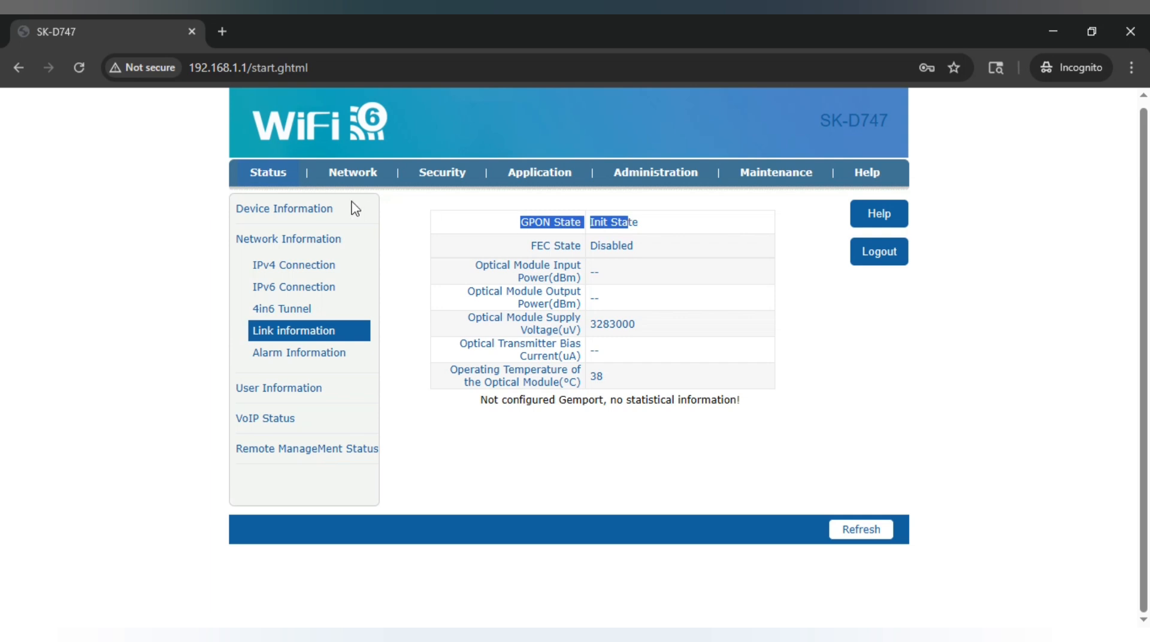
left_click(315, 209)
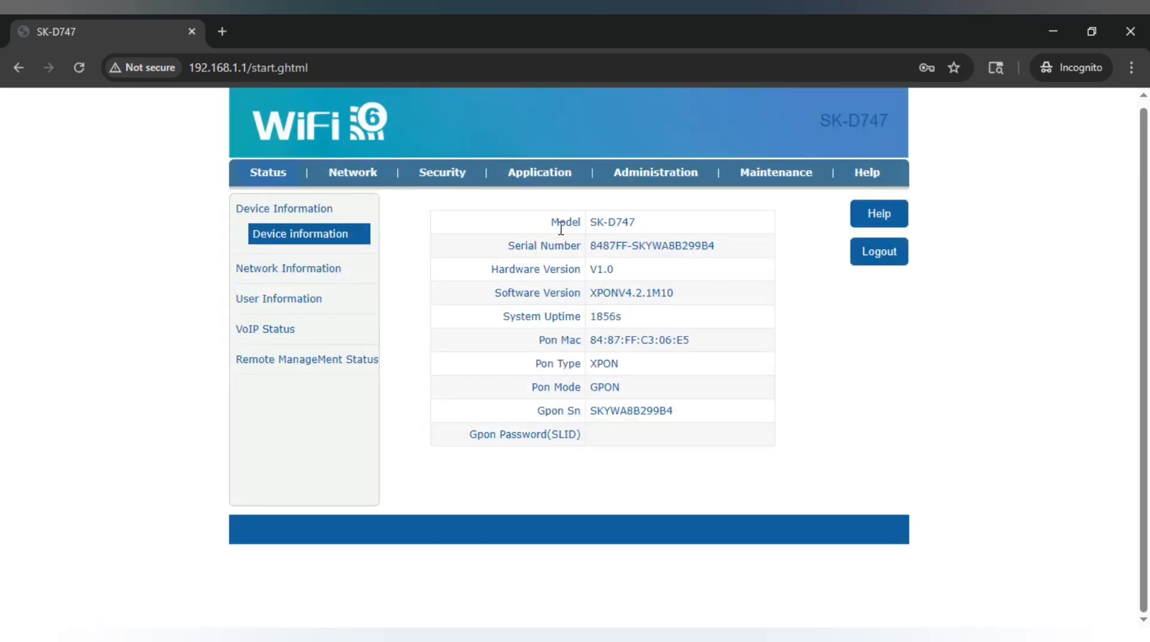
left_click(680, 181)
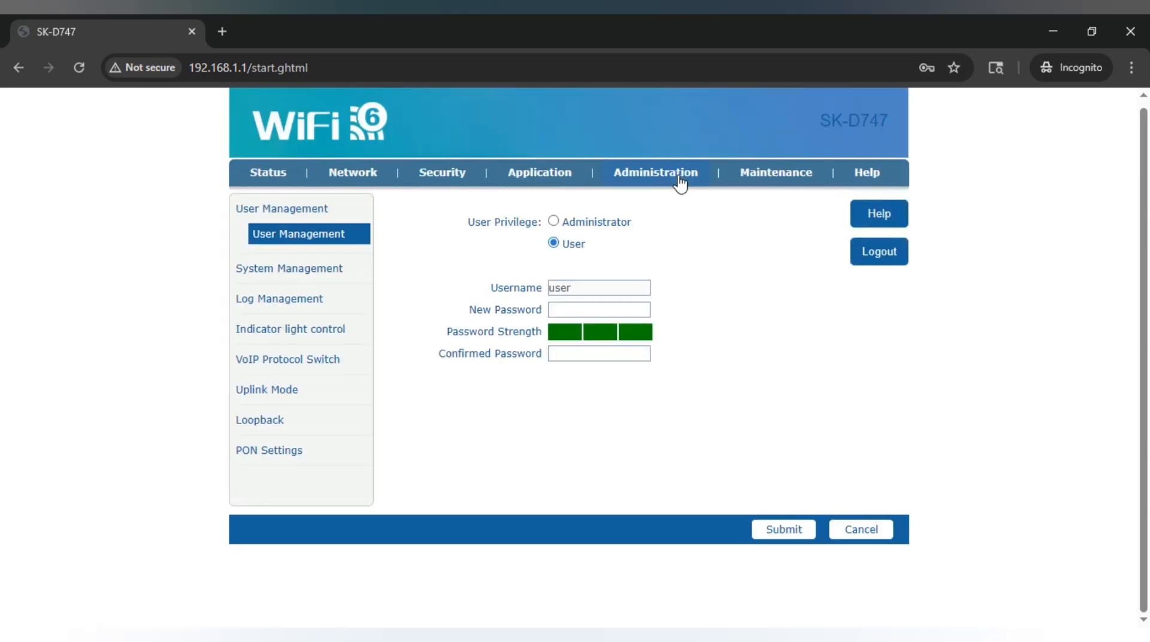
Switch Uplink Mode to PON Uplink, leaving PON Mode on Self-Adaption
left_click(250, 393)
left_click(586, 254)
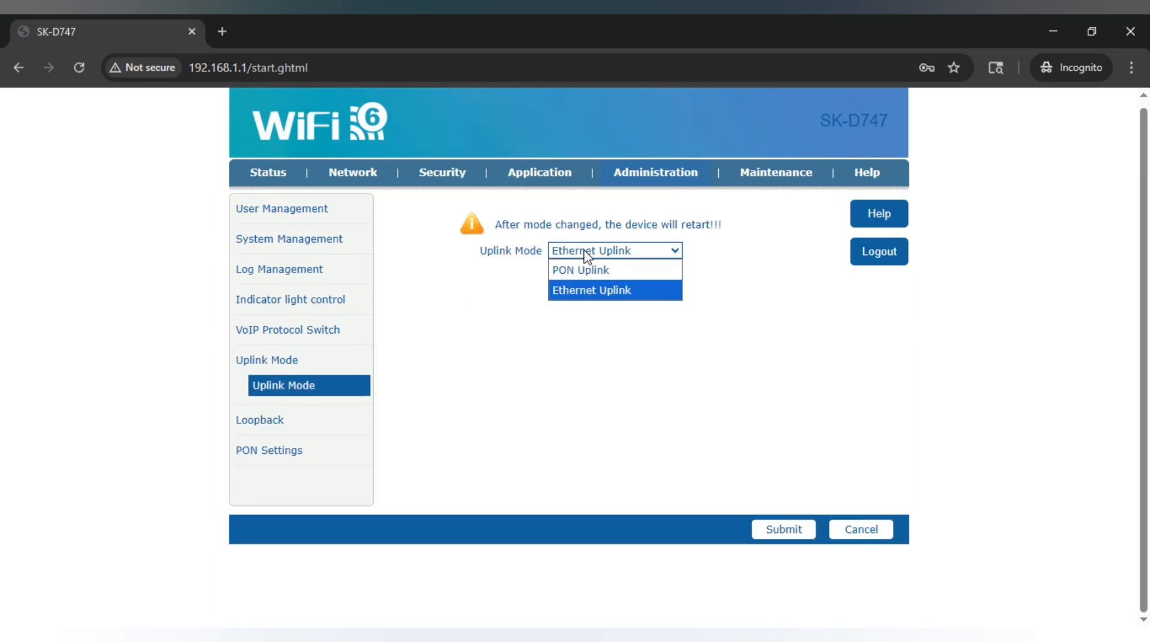
left_click_drag(492, 251, 545, 255)
left_click(545, 254)
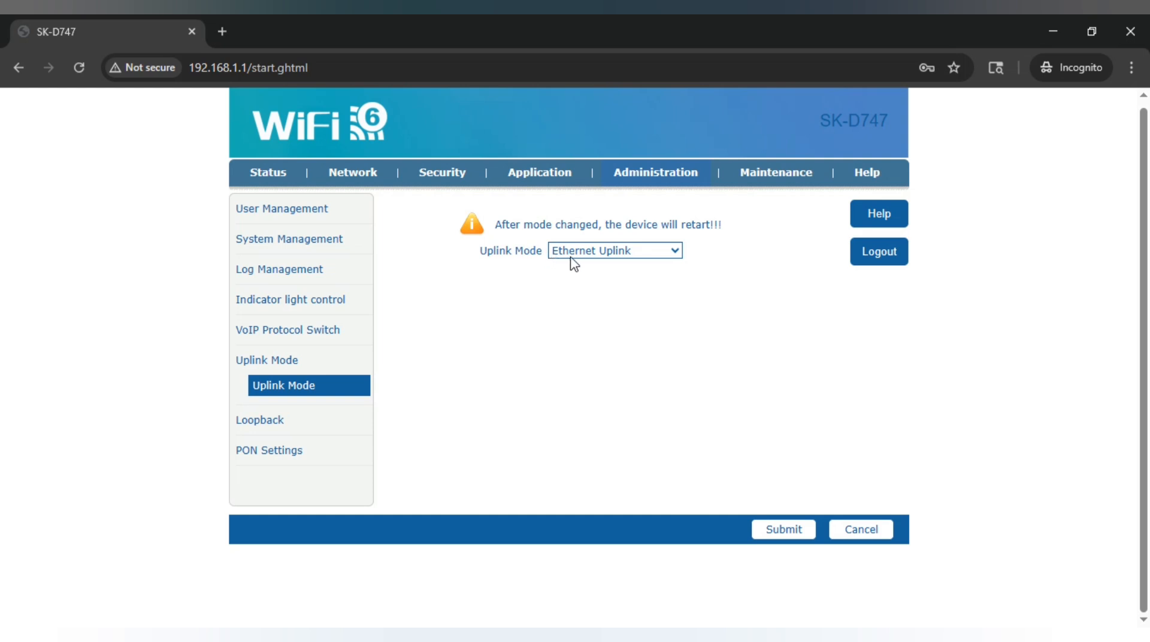
left_click(576, 258)
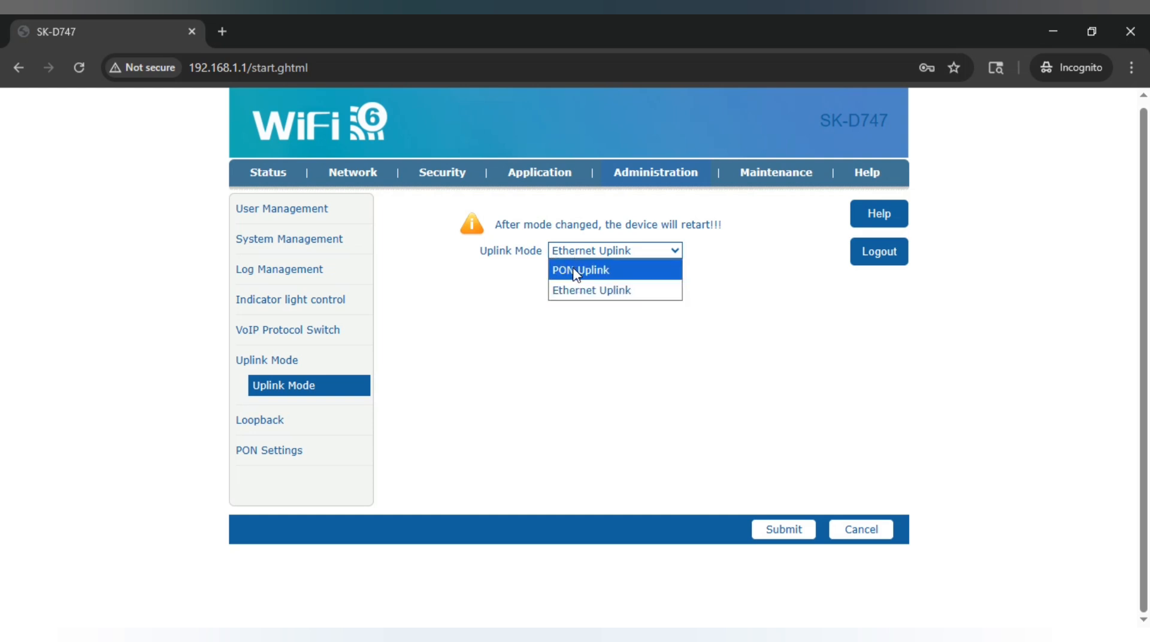
left_click(576, 271)
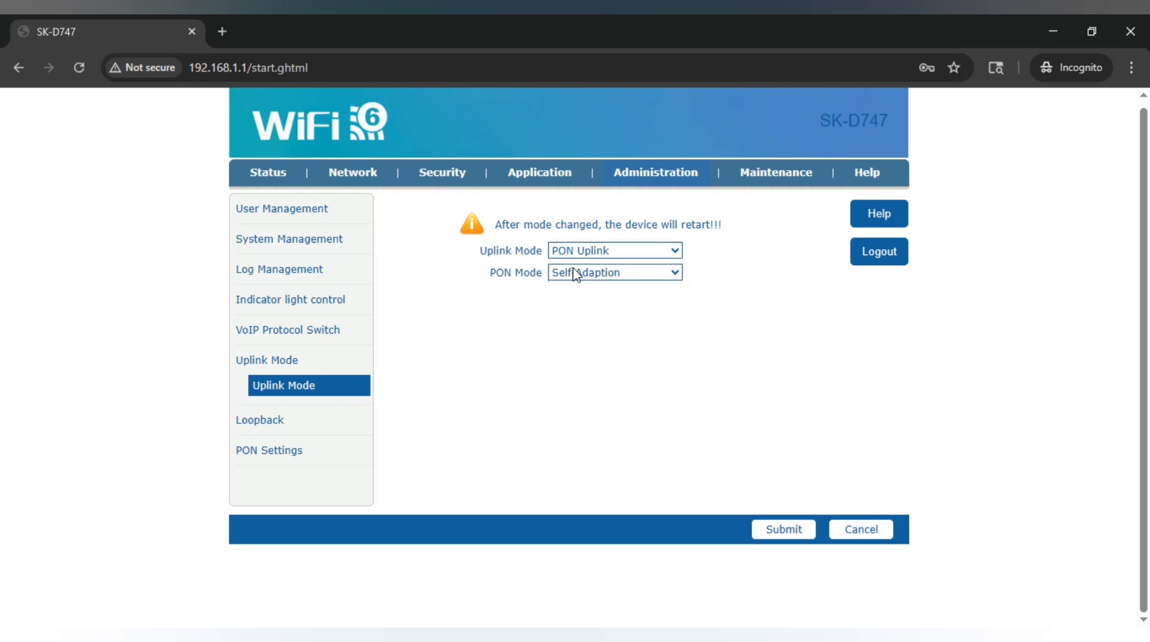
left_click(576, 273)
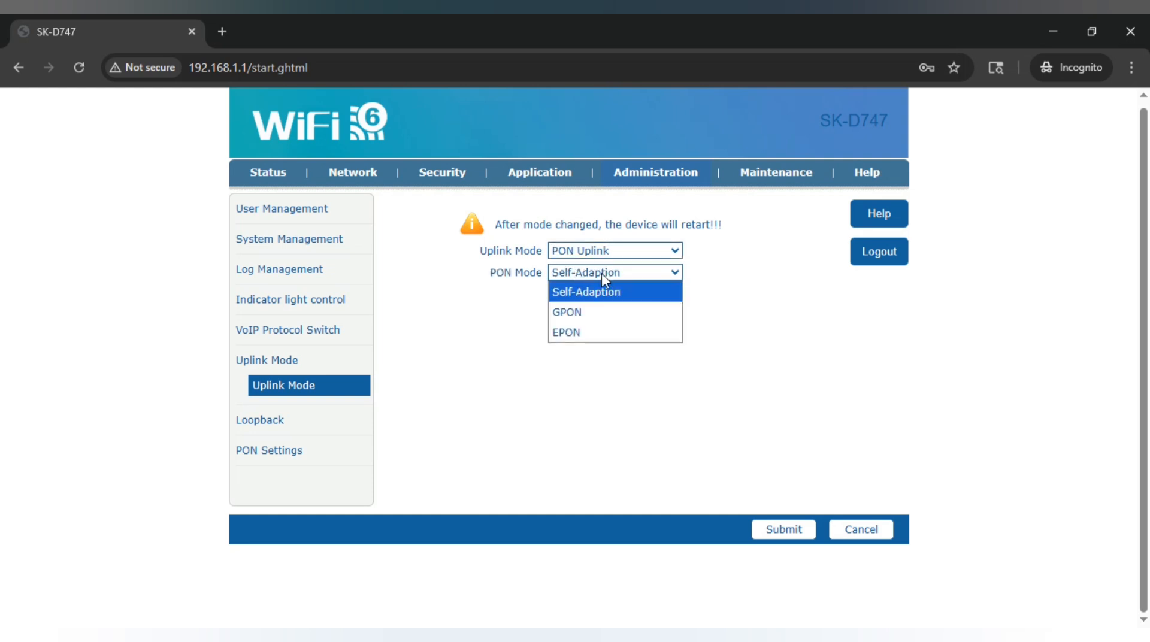
left_click(765, 287)
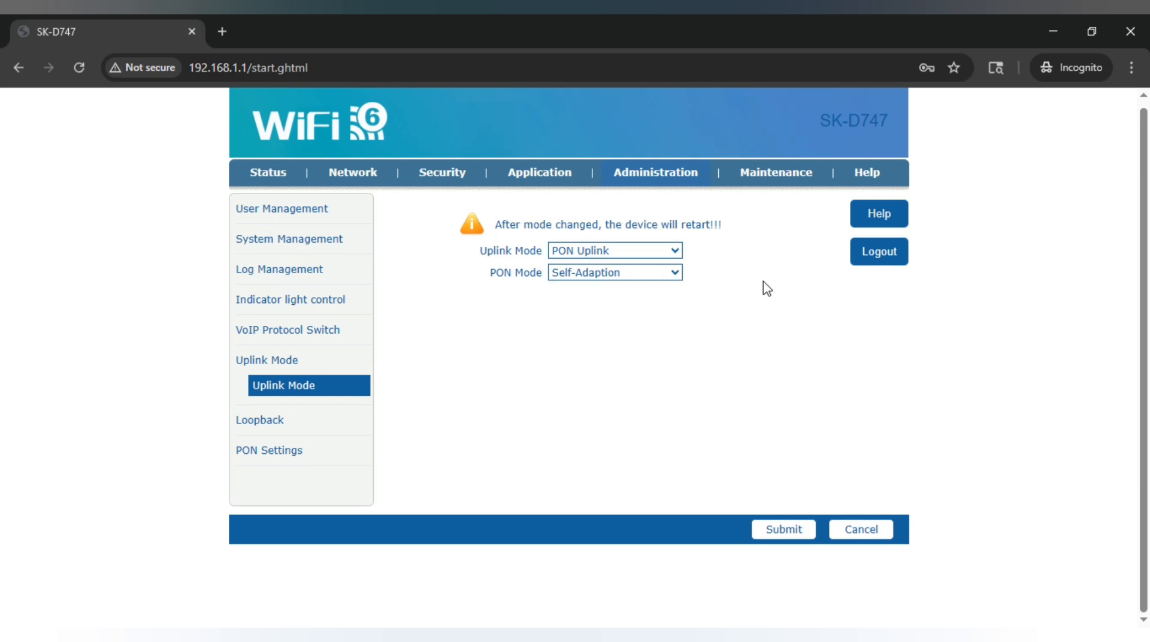
Submit the PON uplink change and log back in as admin after the restart
left_click(782, 542)
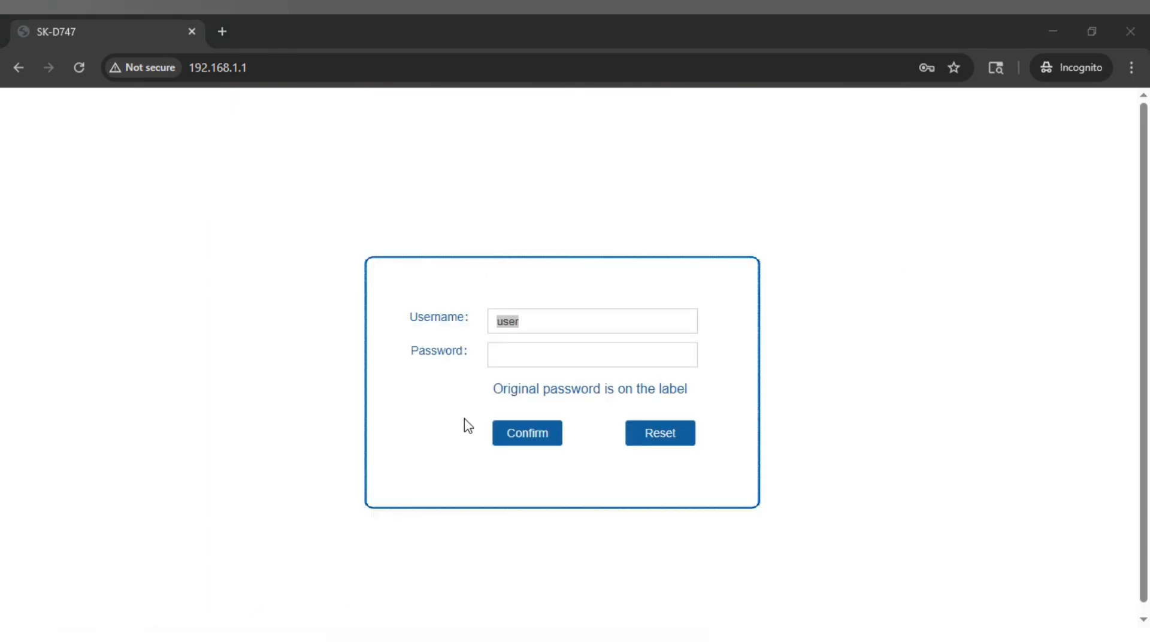
left_click(568, 318)
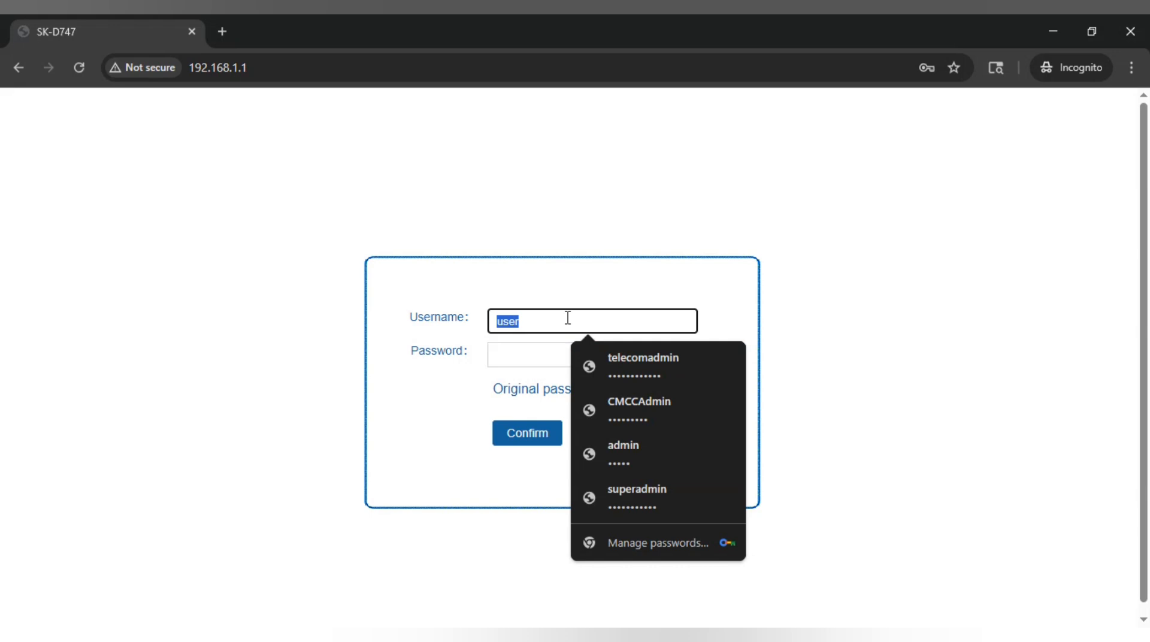
type("admin")
key("Tab")
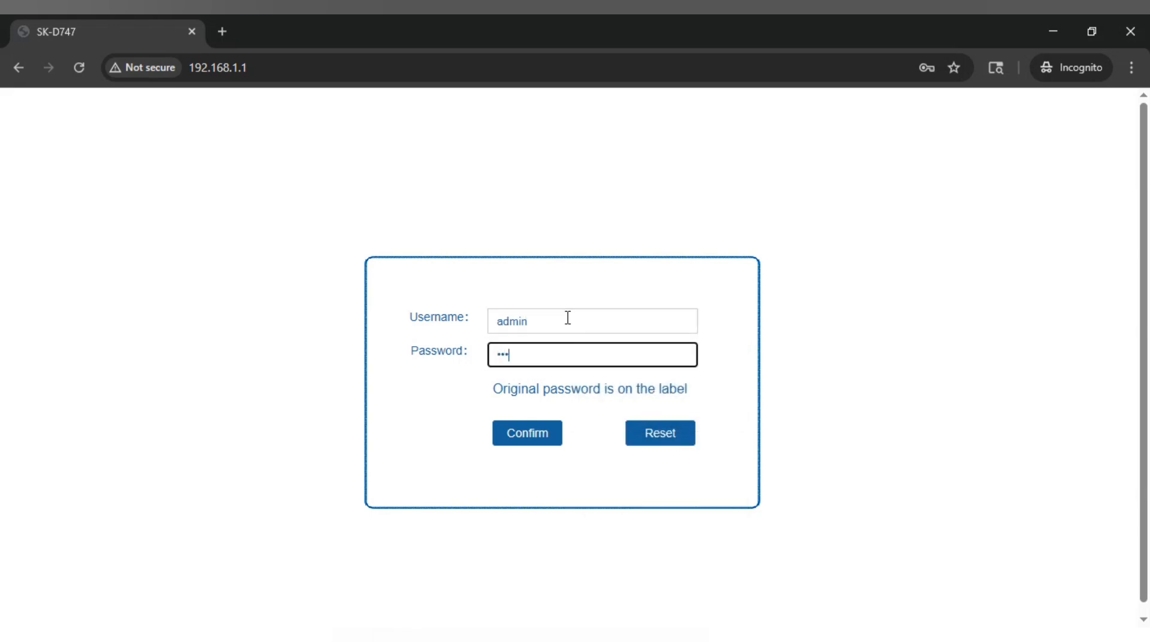
left_click(531, 431)
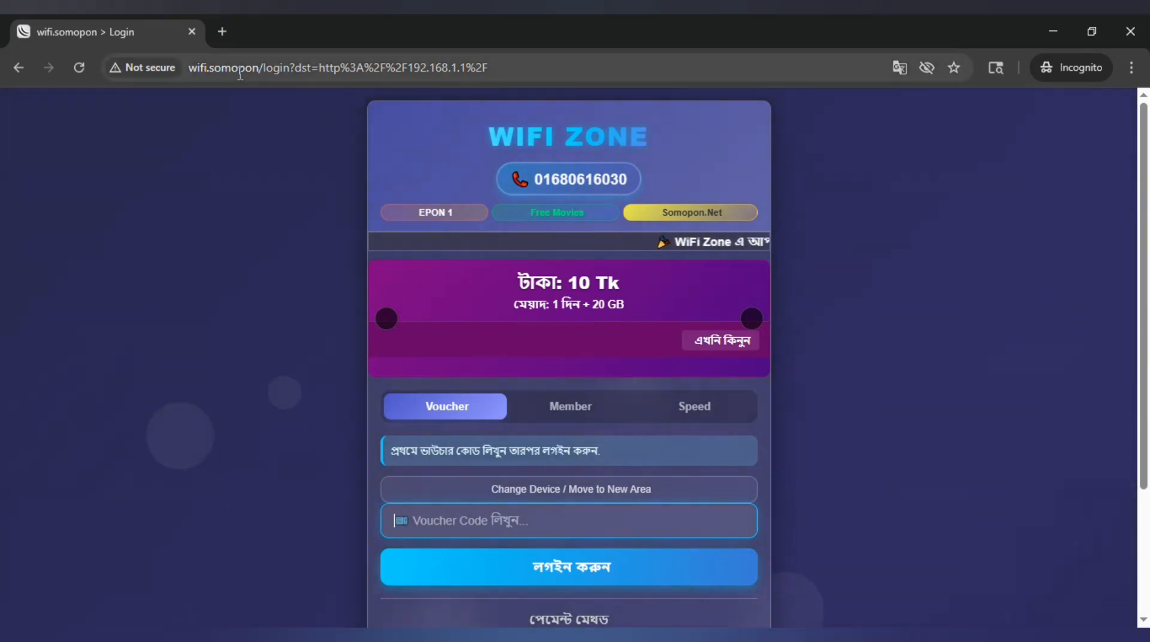
Reopen 192.168.1.1 and re-enter the admin username on the login page
left_click(223, 62)
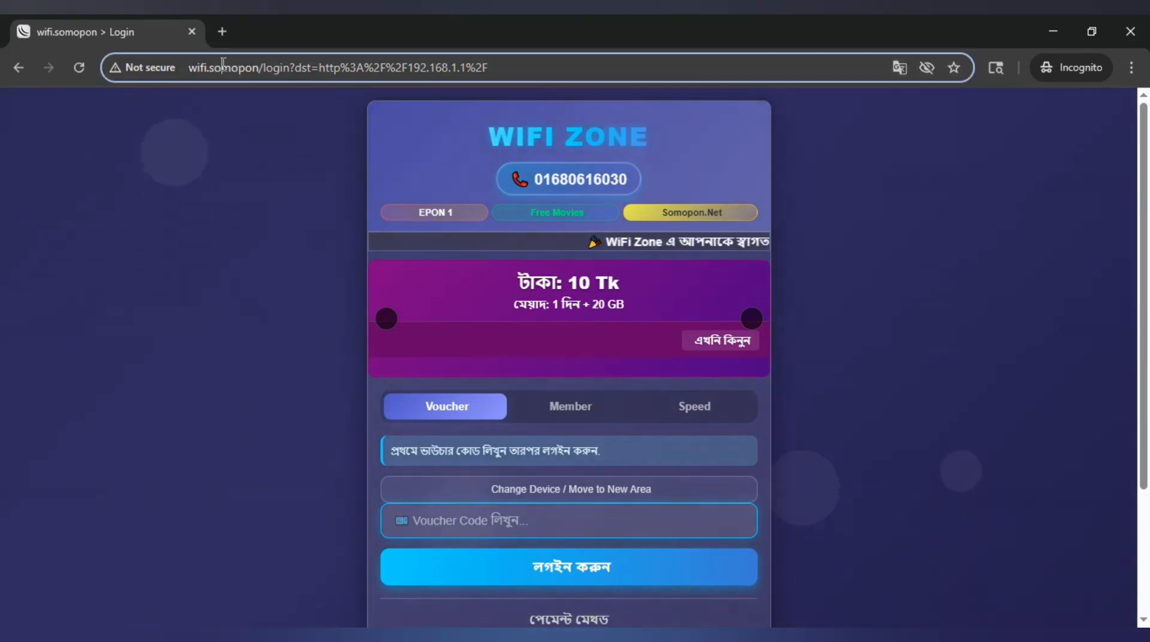
left_click(222, 64)
type("192")
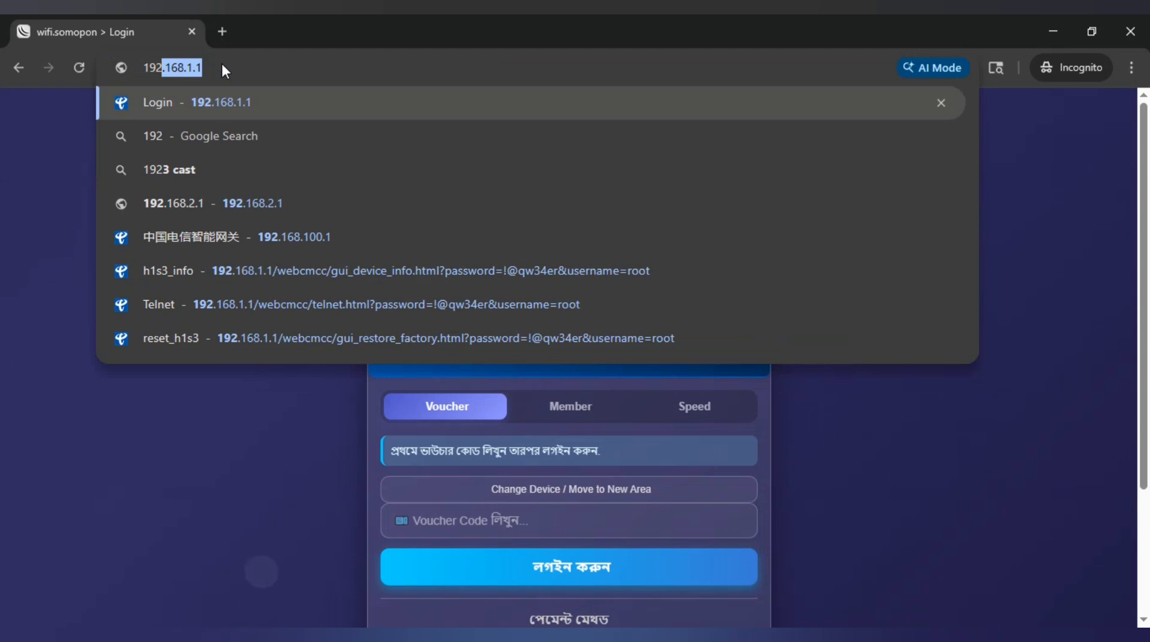
key("Return")
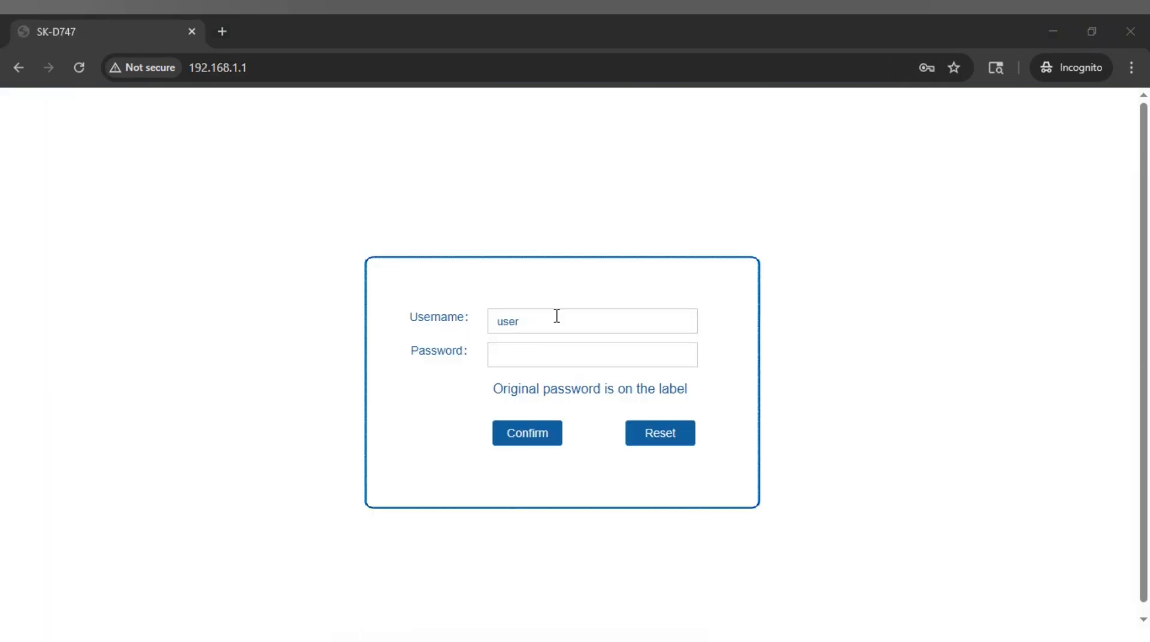
double_click(556, 316)
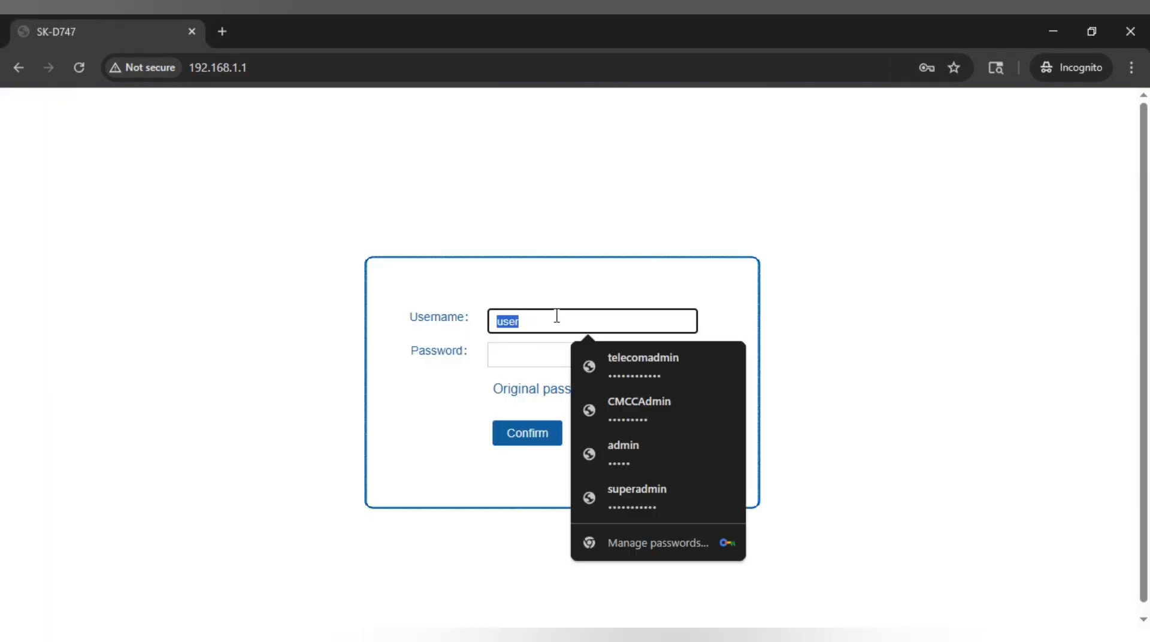
type("admin")
key("Tab")
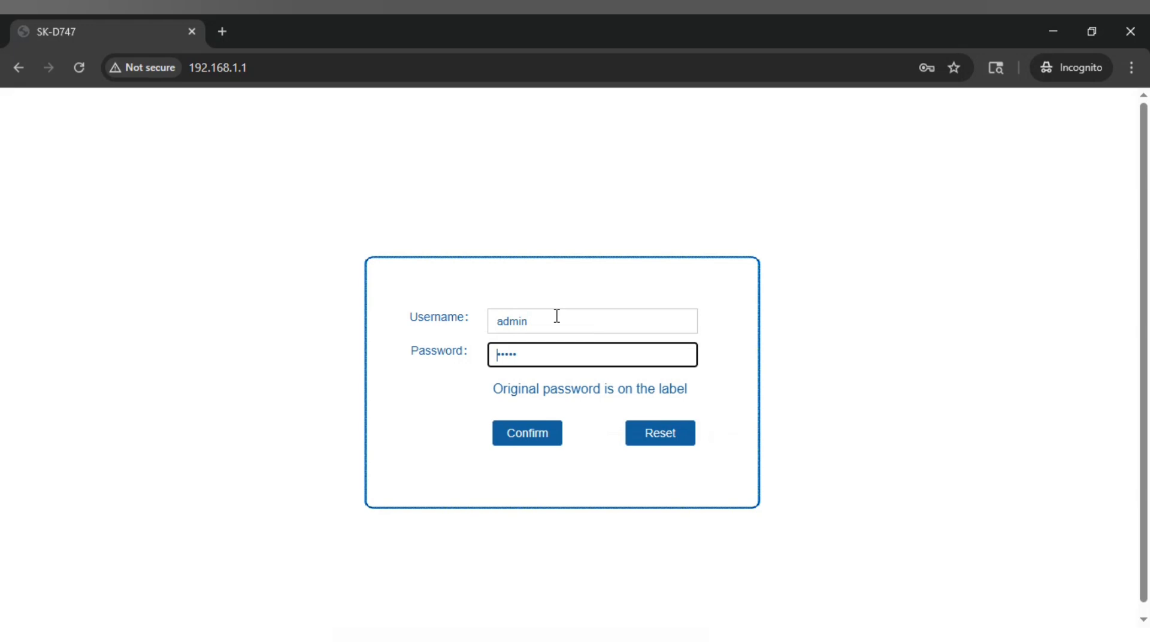
Log in, open the WAN connection settings and choose the VOICE_INTERNET service
left_click(537, 431)
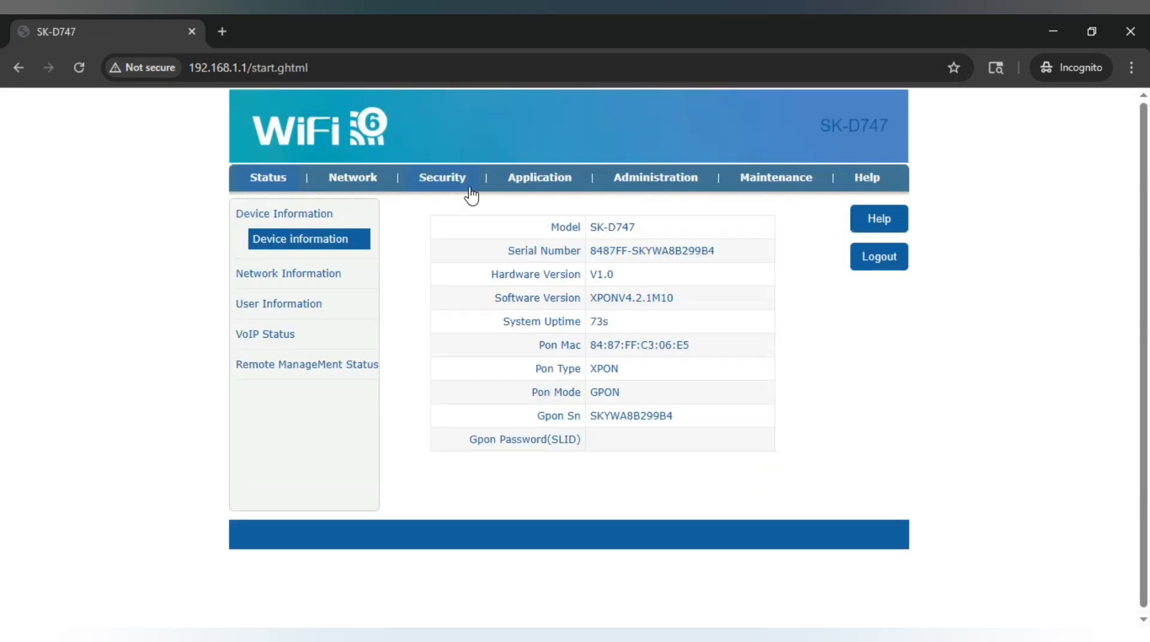
left_click(308, 276)
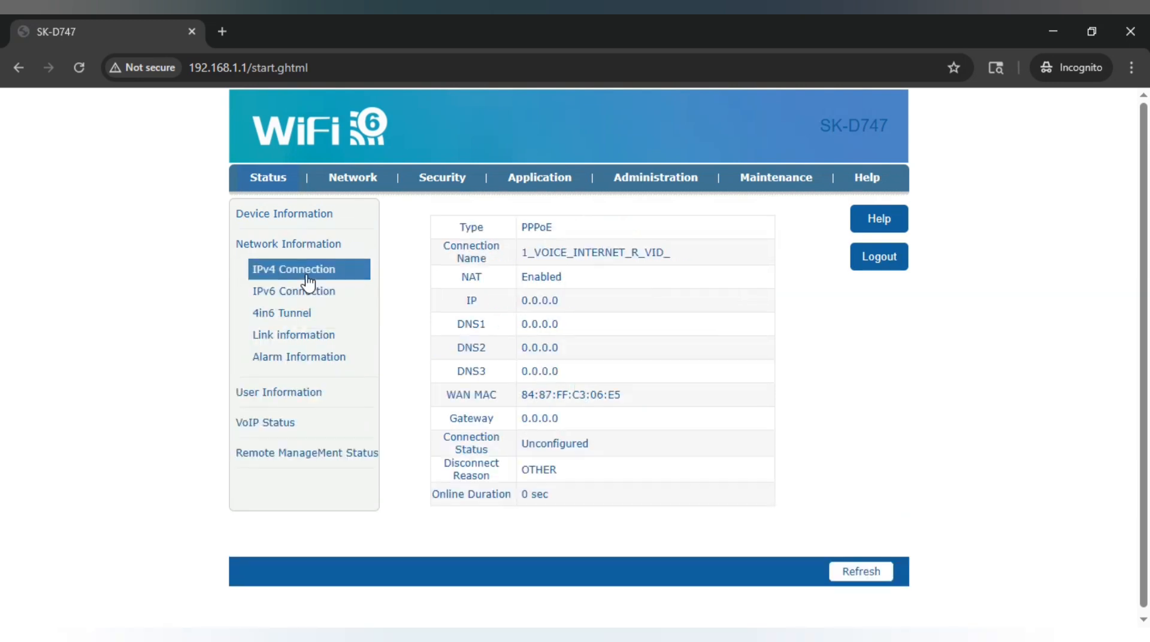
left_click(353, 186)
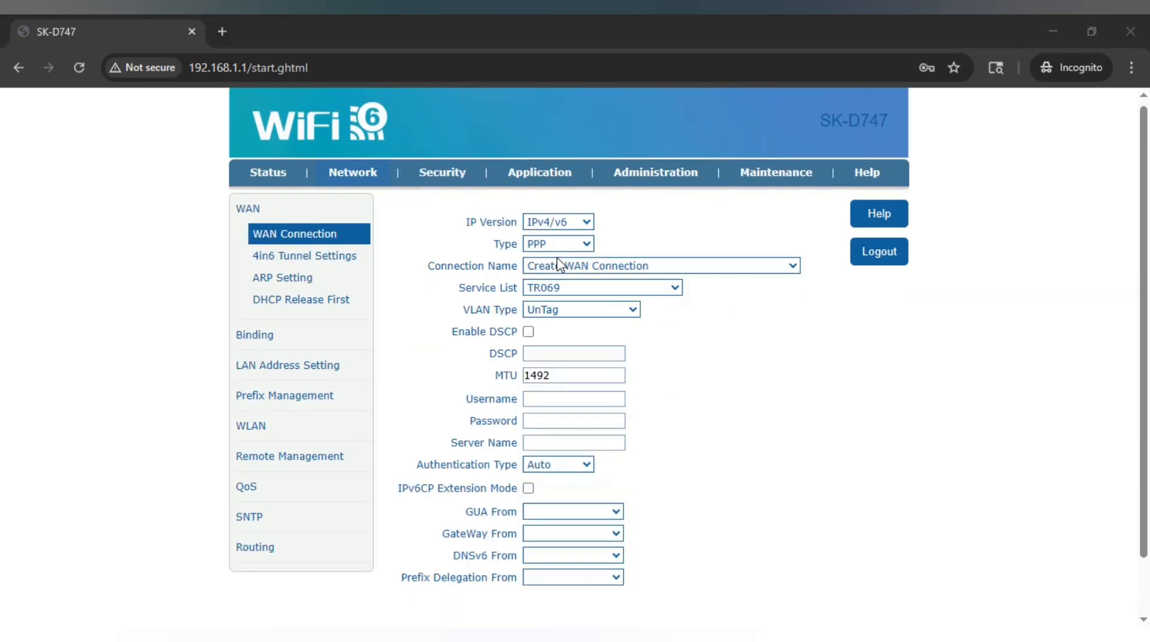
left_click(577, 267)
left_click(577, 268)
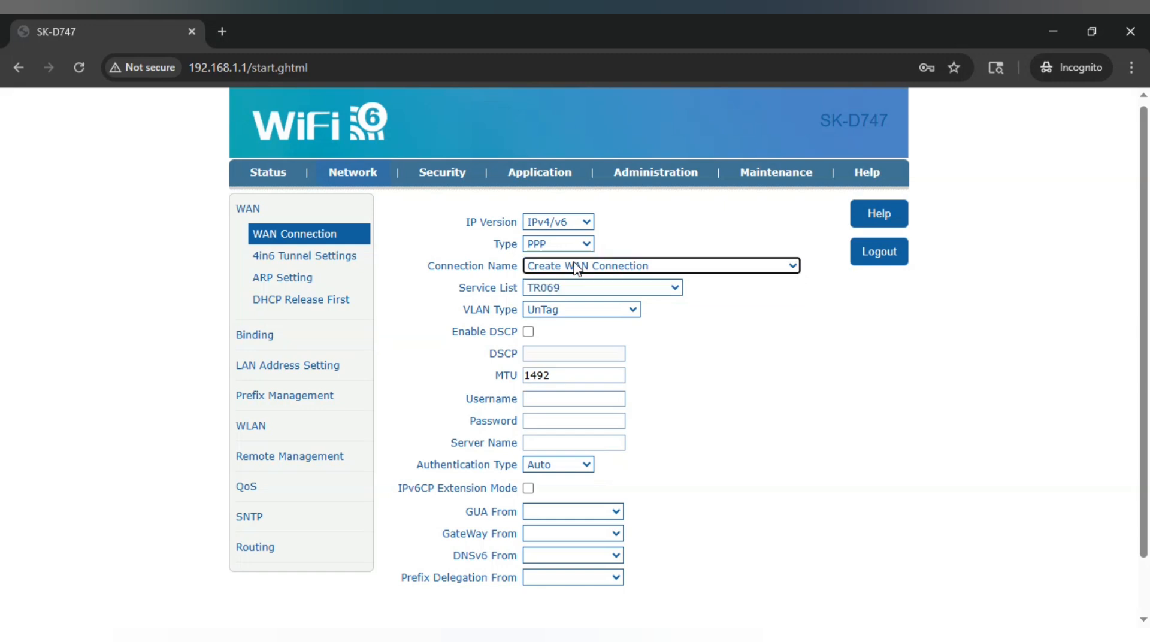
left_click(561, 288)
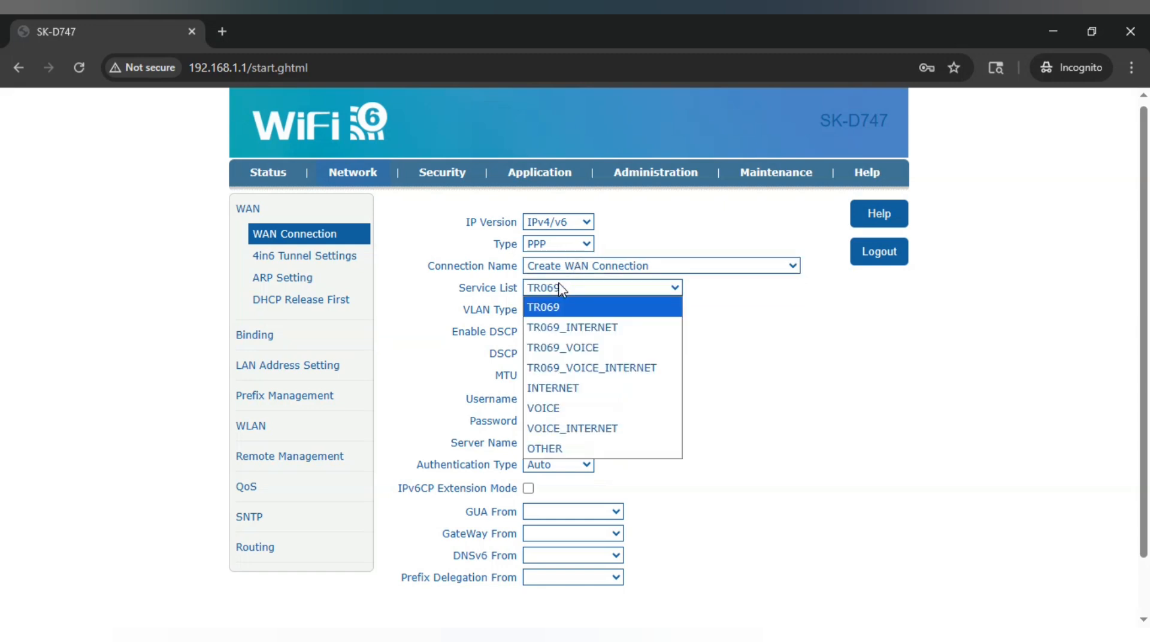
left_click(556, 429)
Bind LAN1, LAN3, LAN4, SSID1 and SSID5 to the connection
left_click(528, 287)
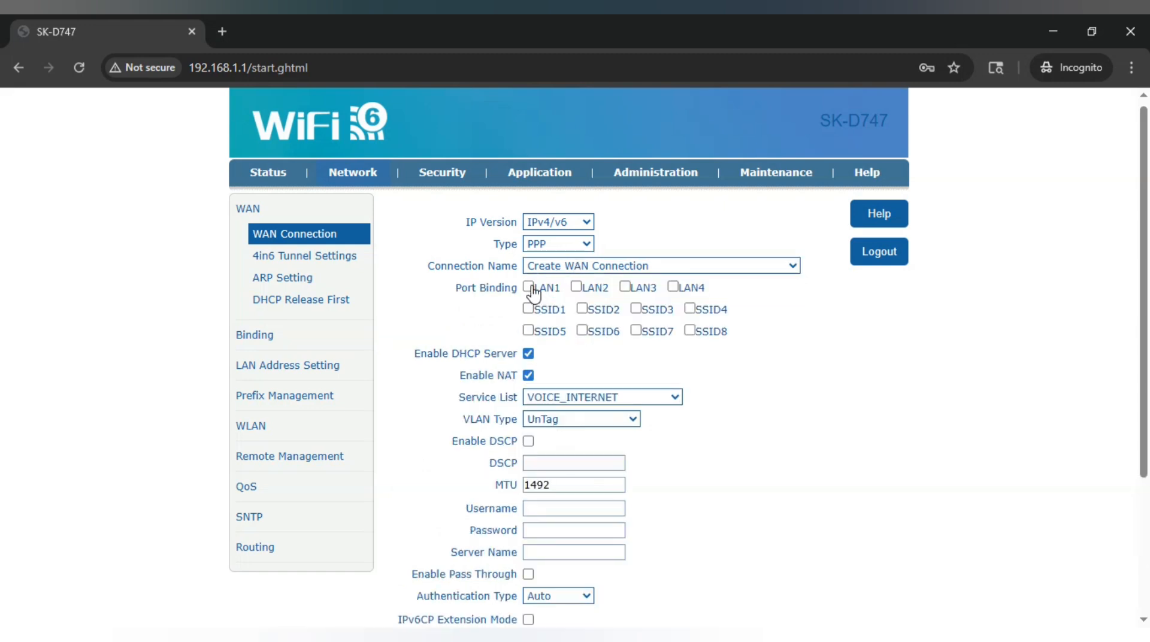
left_click(625, 287)
left_click(672, 287)
left_click(528, 309)
left_click(529, 330)
left_click_drag(769, 344, 514, 340)
left_click(498, 340)
left_click_drag(744, 315, 447, 317)
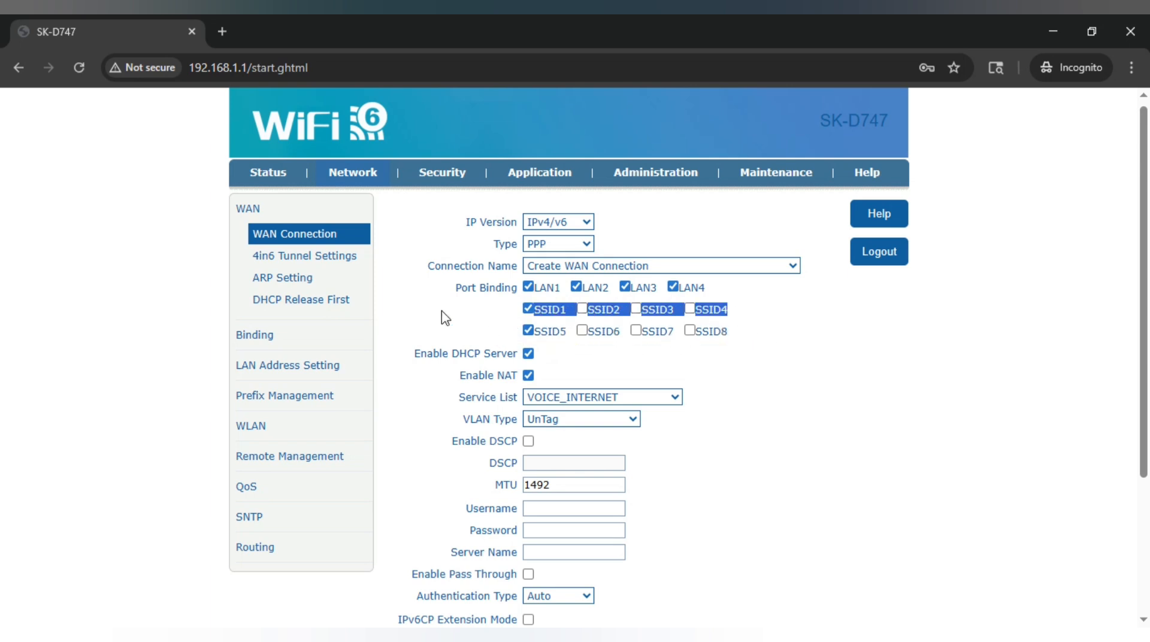
left_click(489, 318)
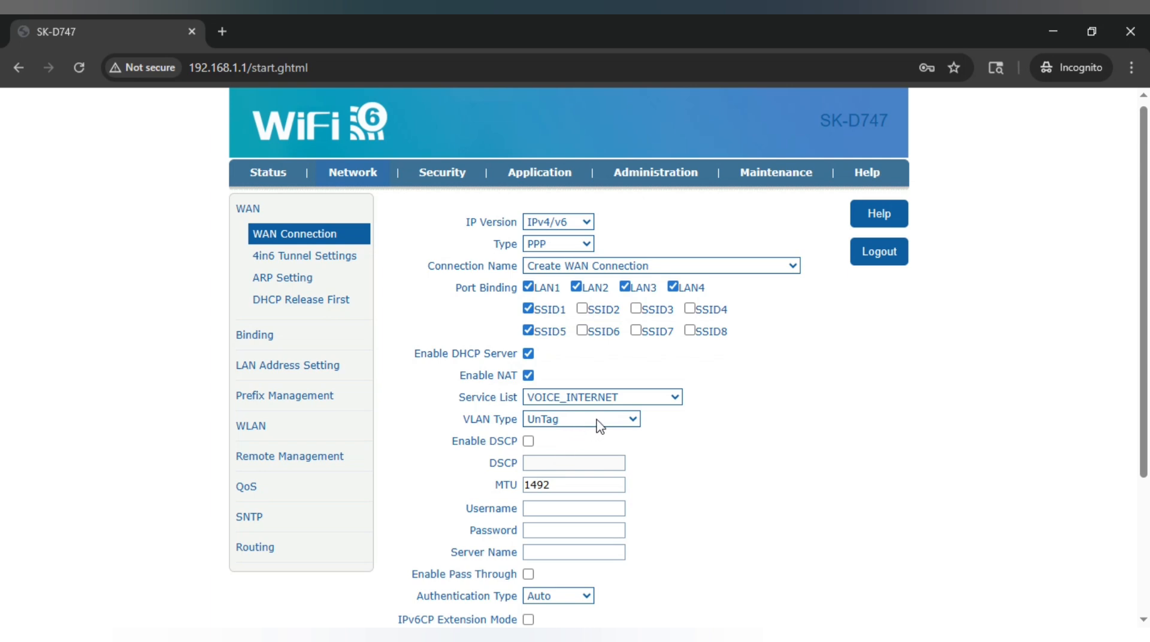
Enter the PPP username and password and create the 1_VOICE_INTERNET_R_VID_ connection
left_click(535, 511)
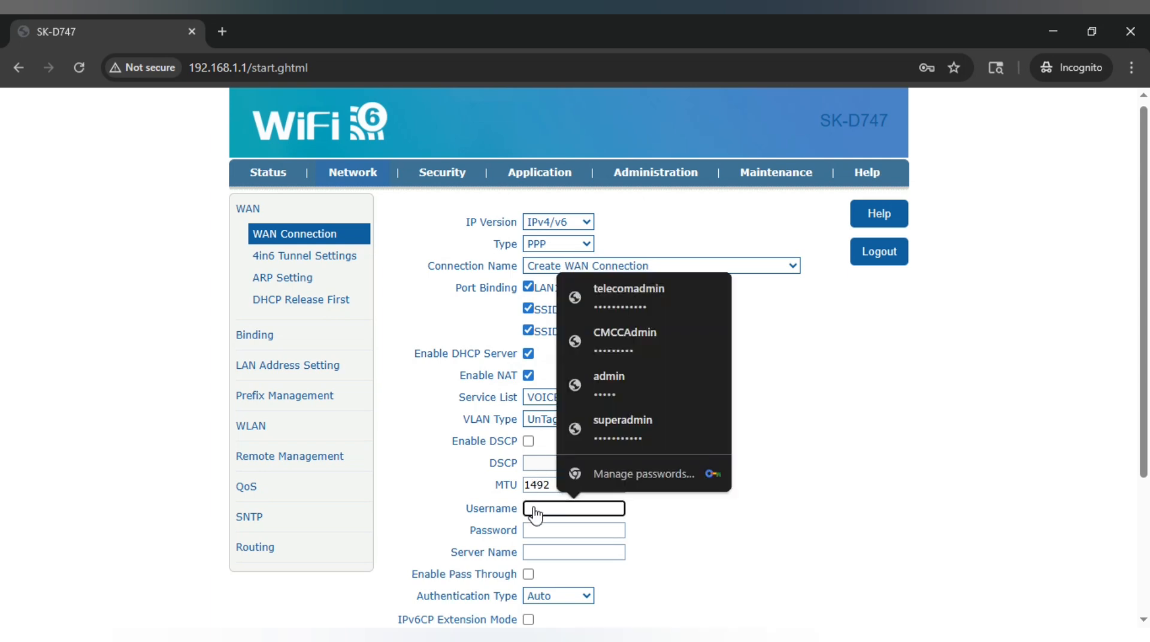
type("1")
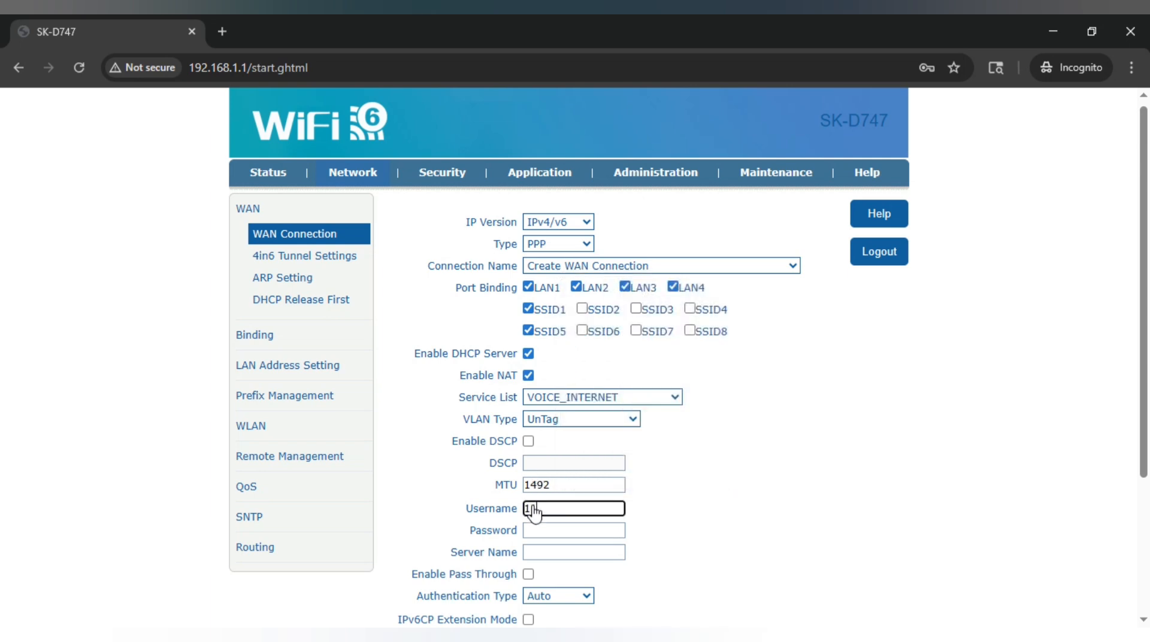
type("1")
double_click(494, 507)
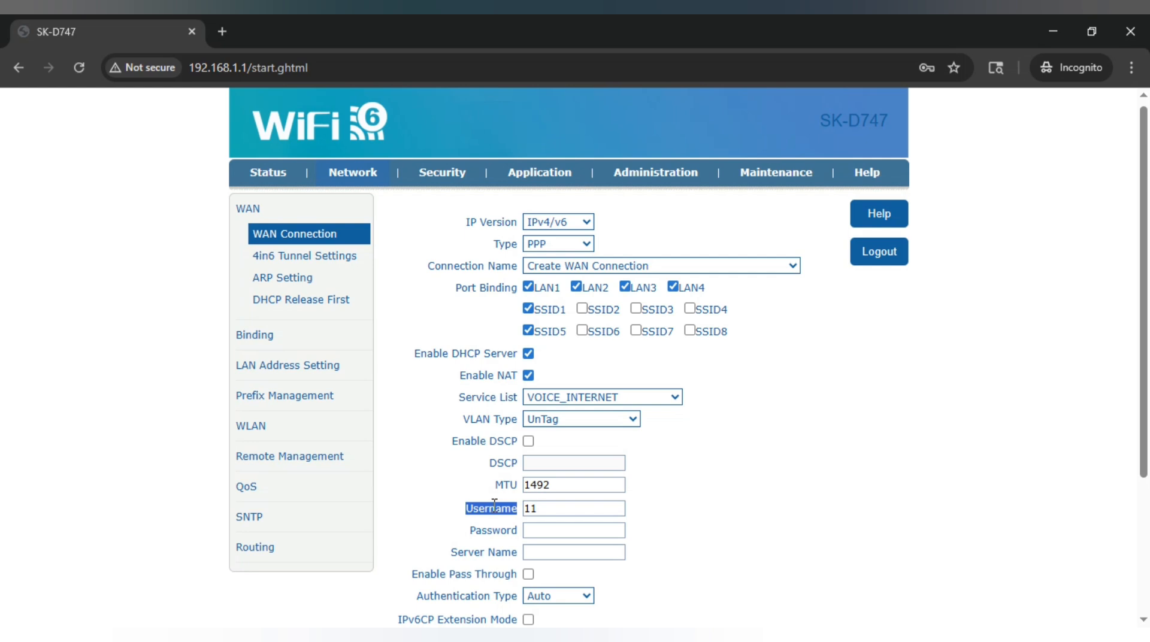
key("ctrl+v")
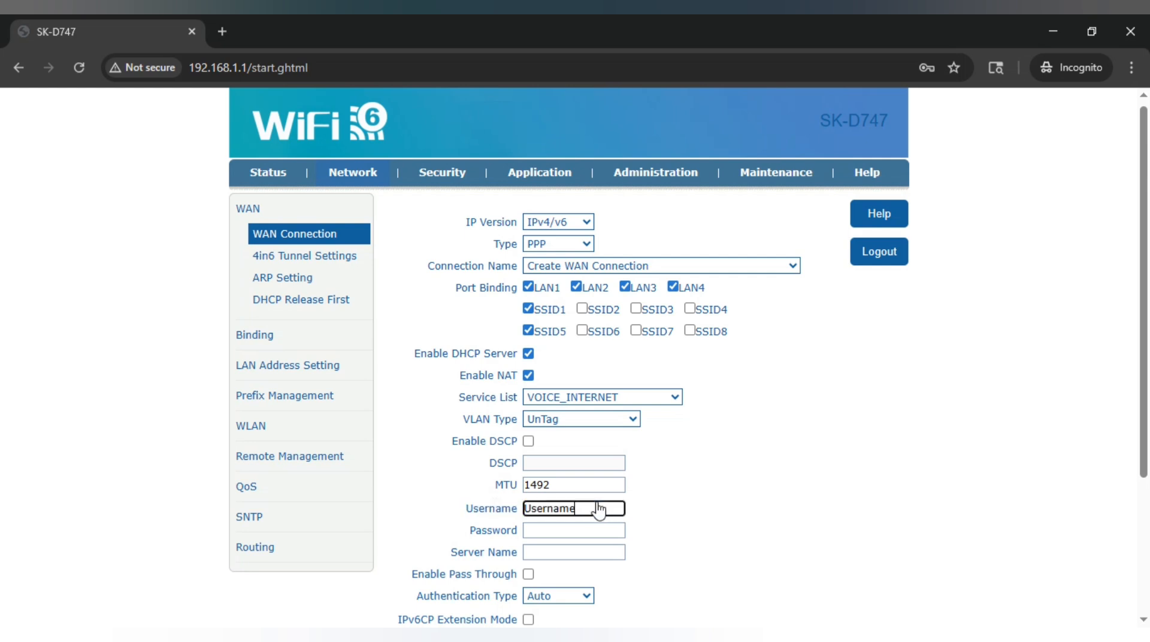
double_click(497, 532)
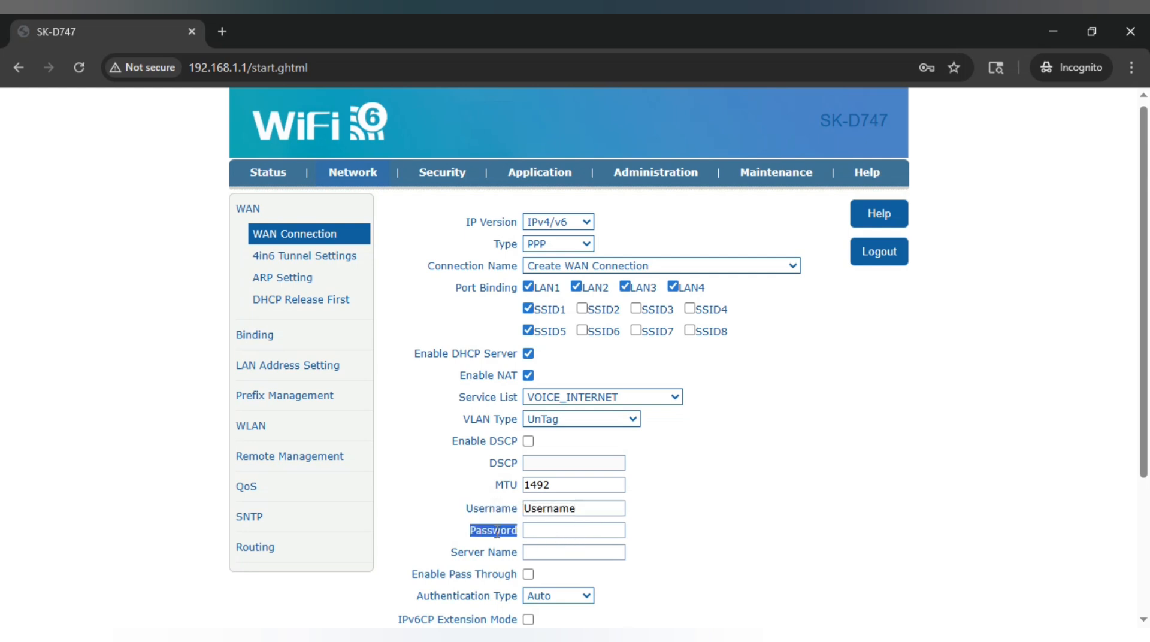
left_click(584, 532)
key("ctrl+v")
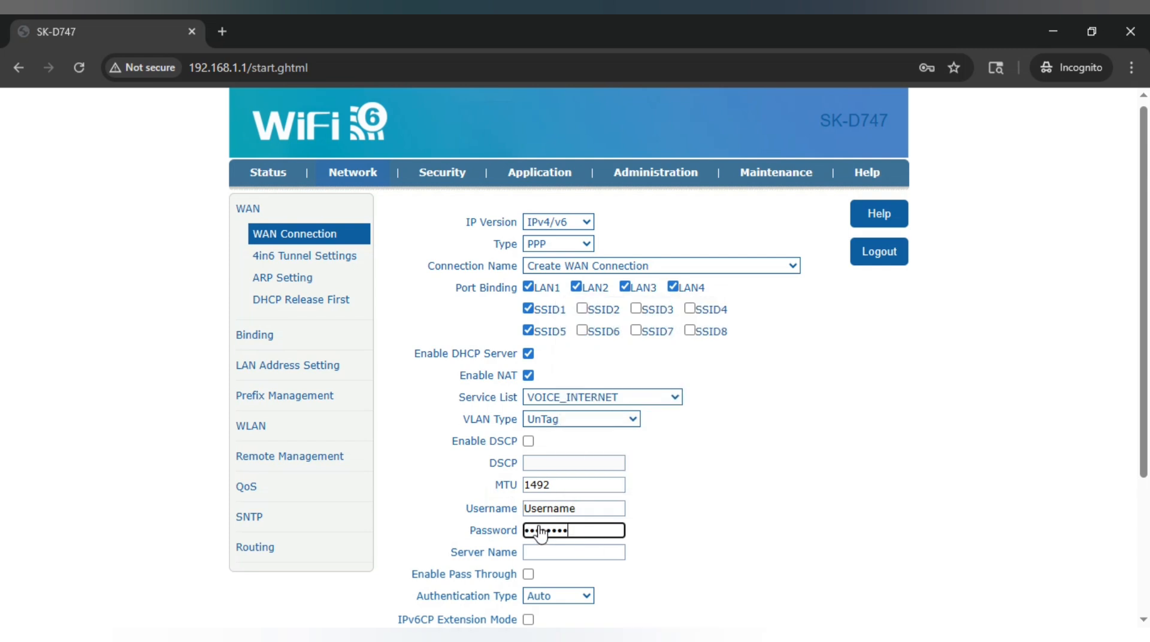
scroll(578, 532, "down", 3)
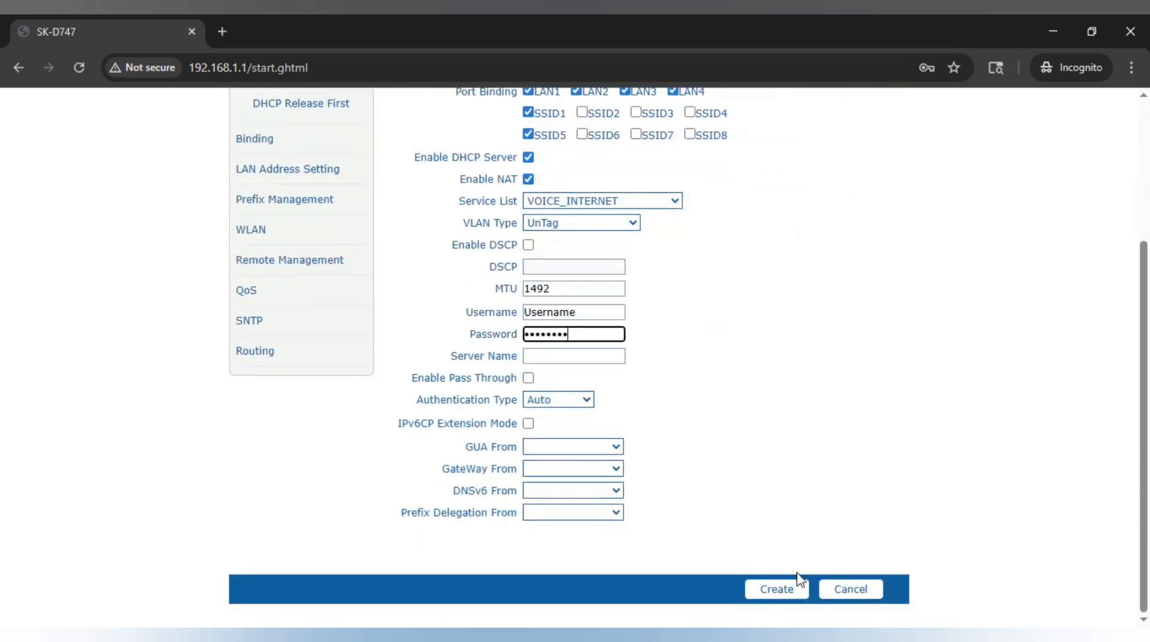
left_click(778, 589)
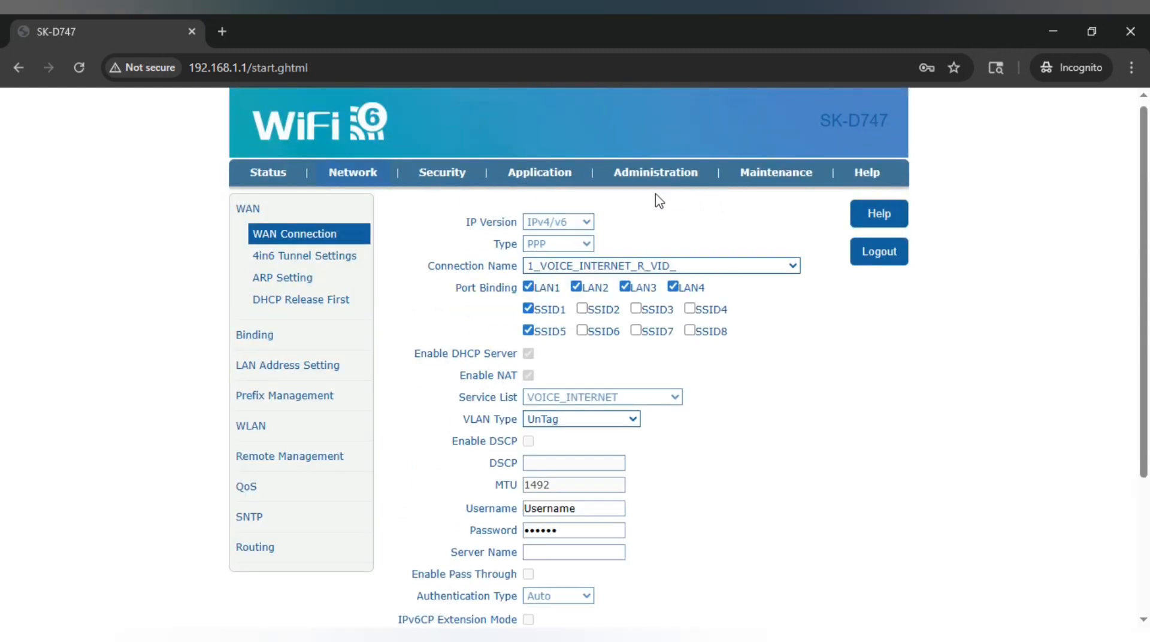
Open WLAN Basic and review the default SSID's 100% transmitting power and band width
left_click(249, 426)
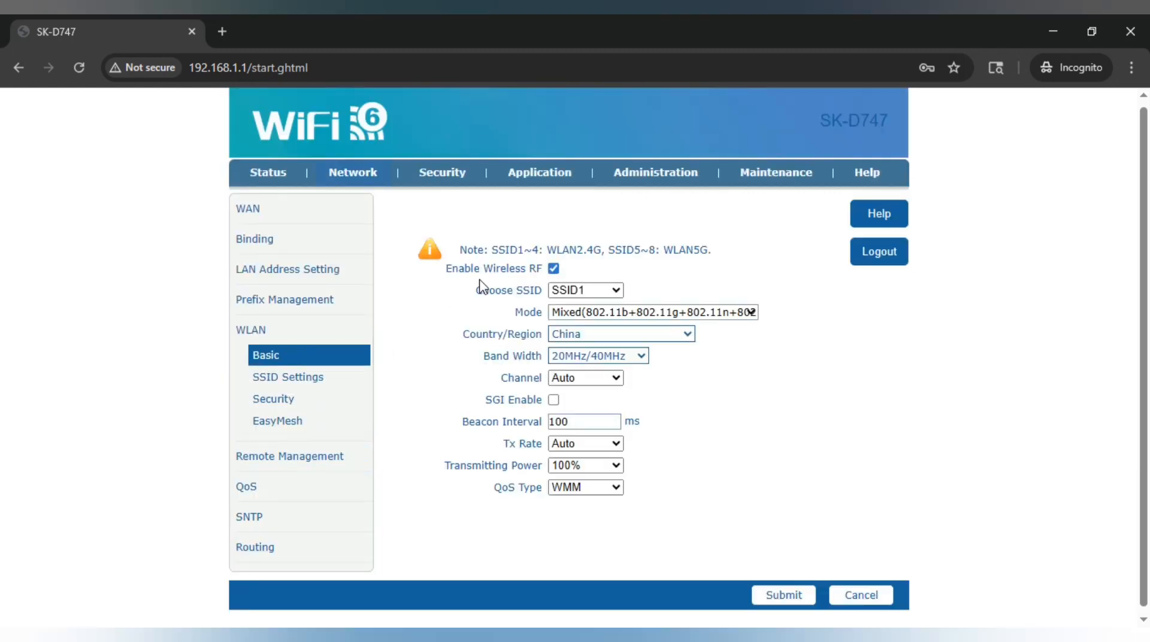
left_click(605, 290)
left_click(604, 289)
left_click(585, 465)
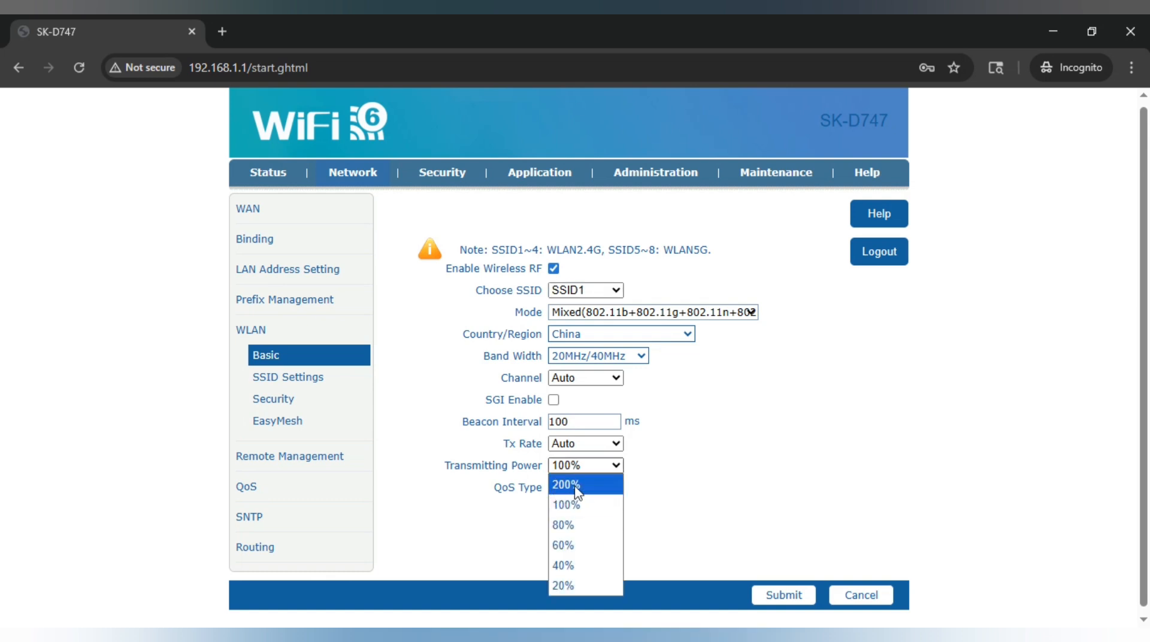
left_click(692, 455)
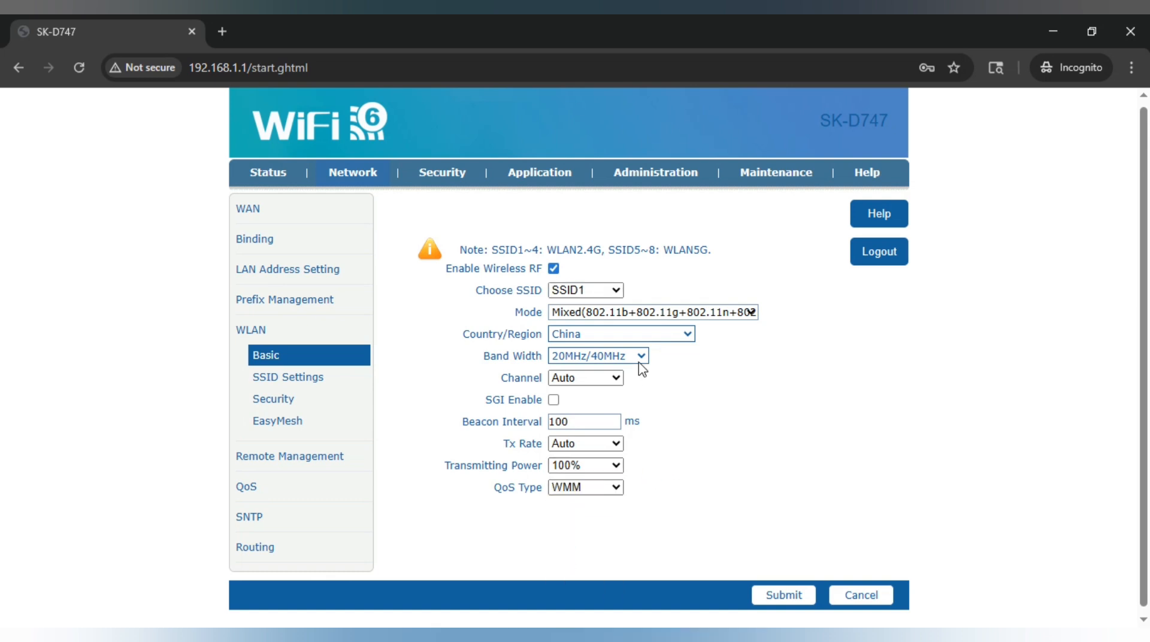
left_click(642, 358)
left_click(639, 362)
Switch to SSID5 and confirm 160Mhz band width and 100% transmitting power
left_click(606, 294)
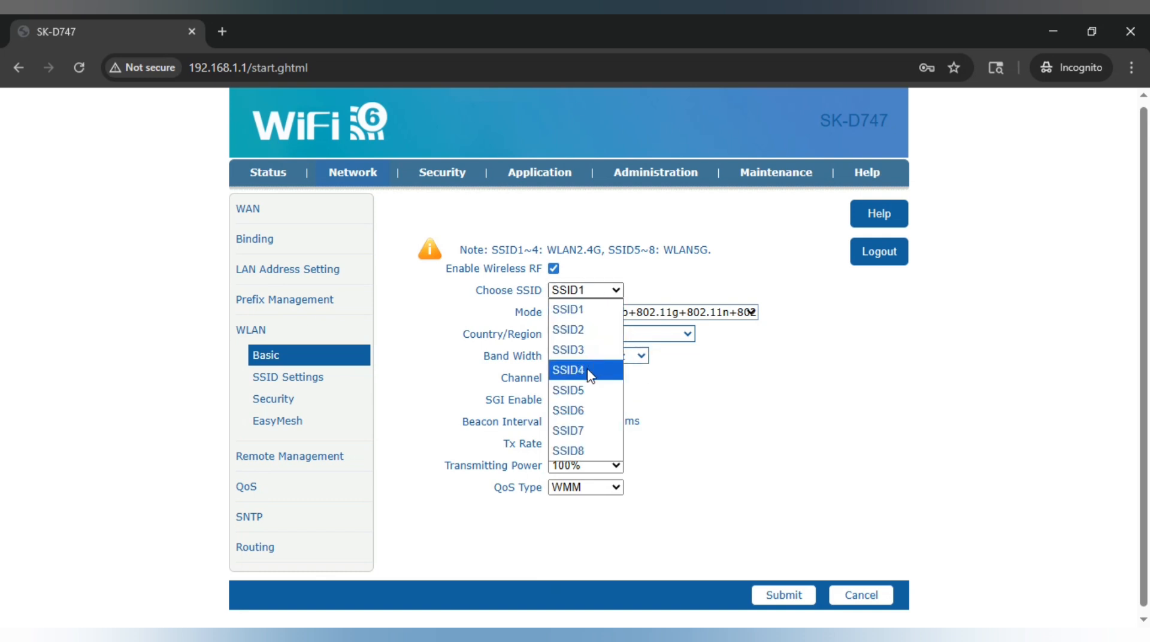
left_click(579, 391)
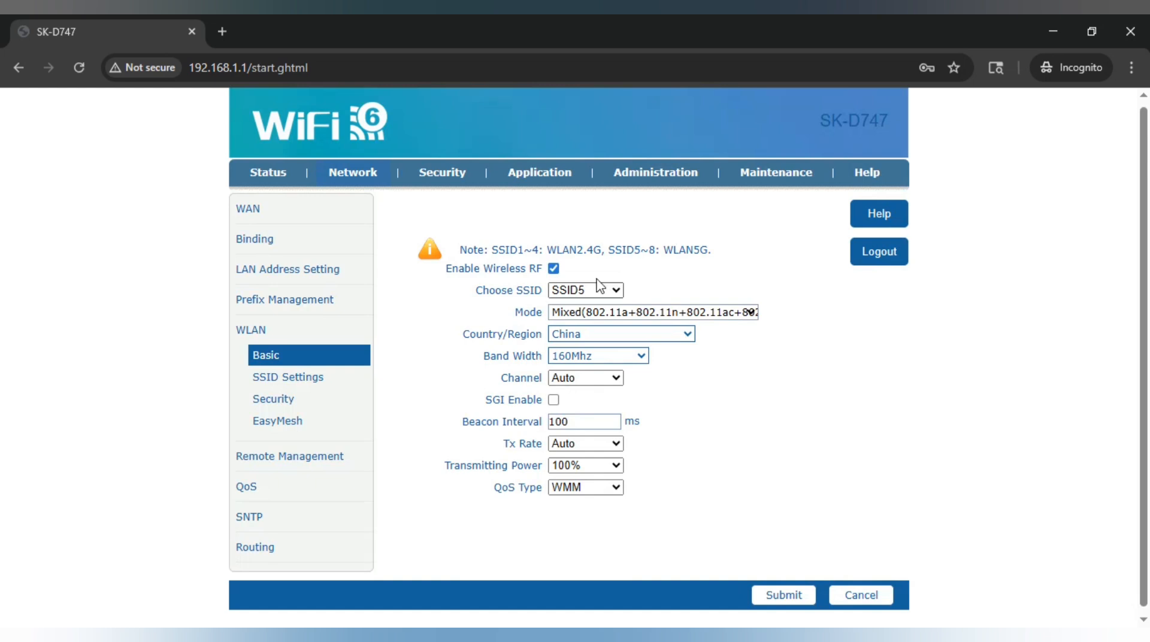
left_click(599, 359)
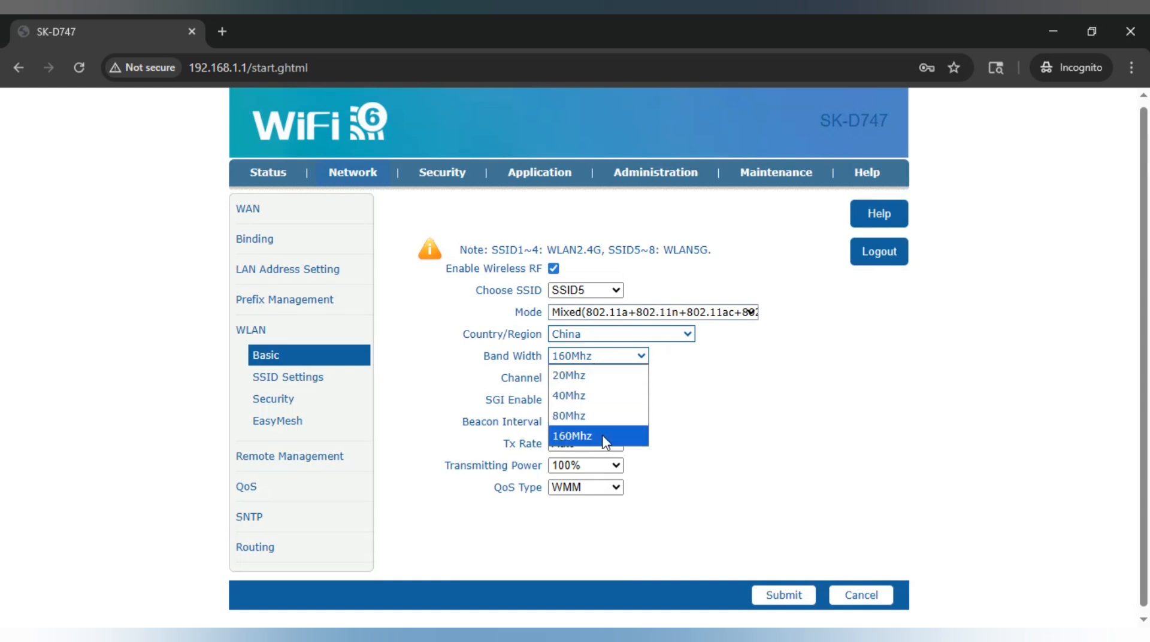
left_click(713, 424)
left_click(589, 466)
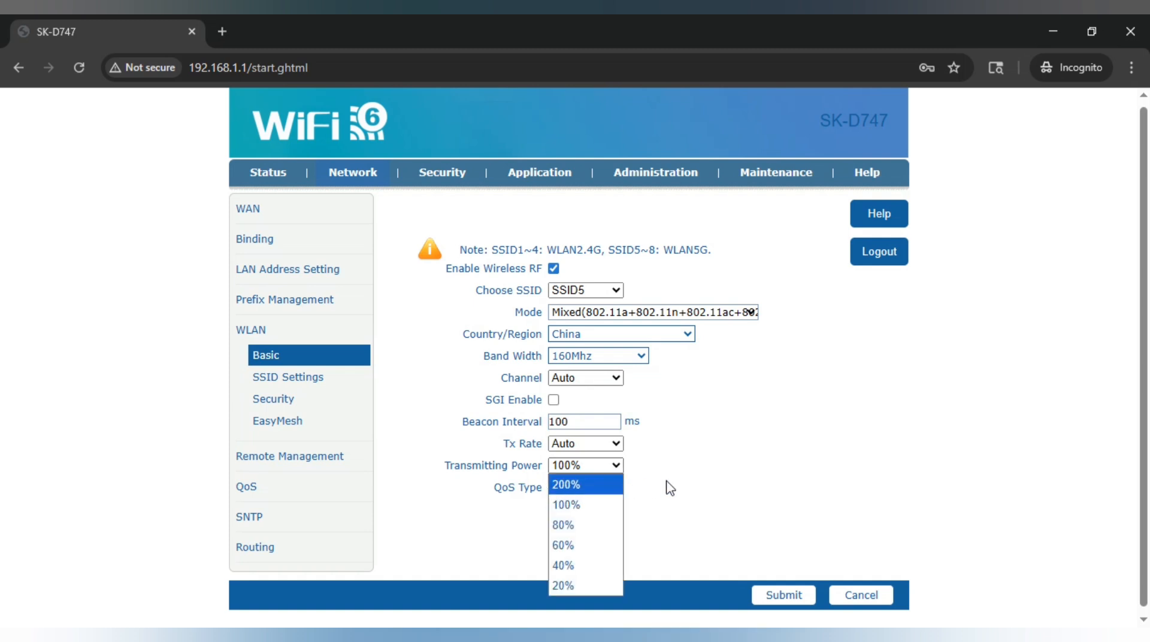
left_click(693, 488)
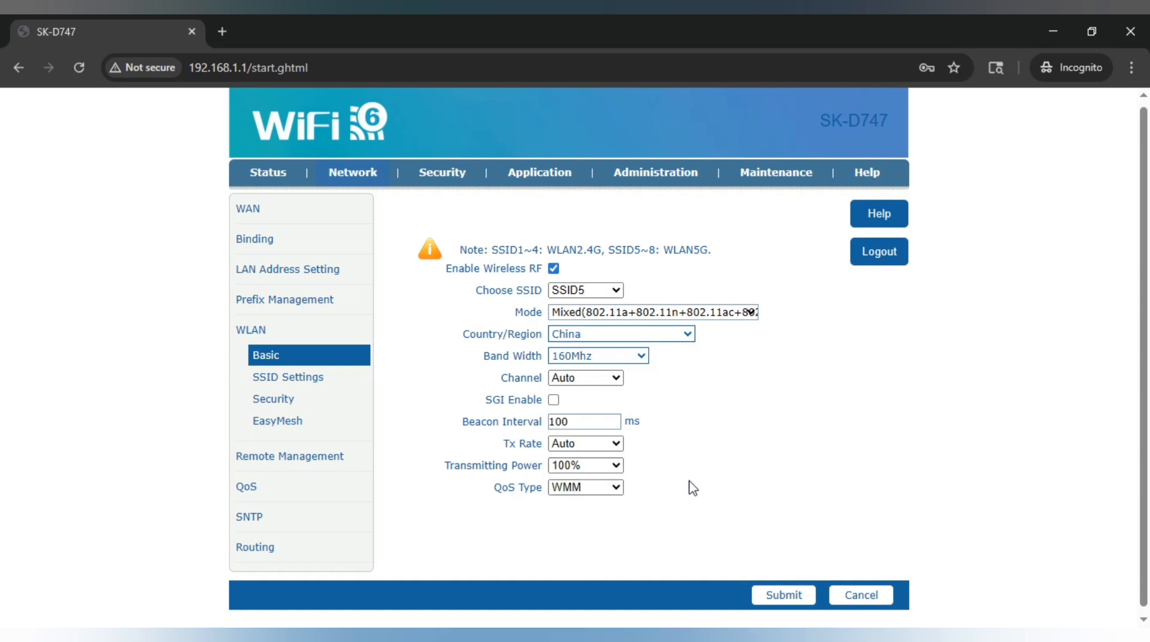
Open WLAN SSID Settings and review SSID1's name
left_click(292, 384)
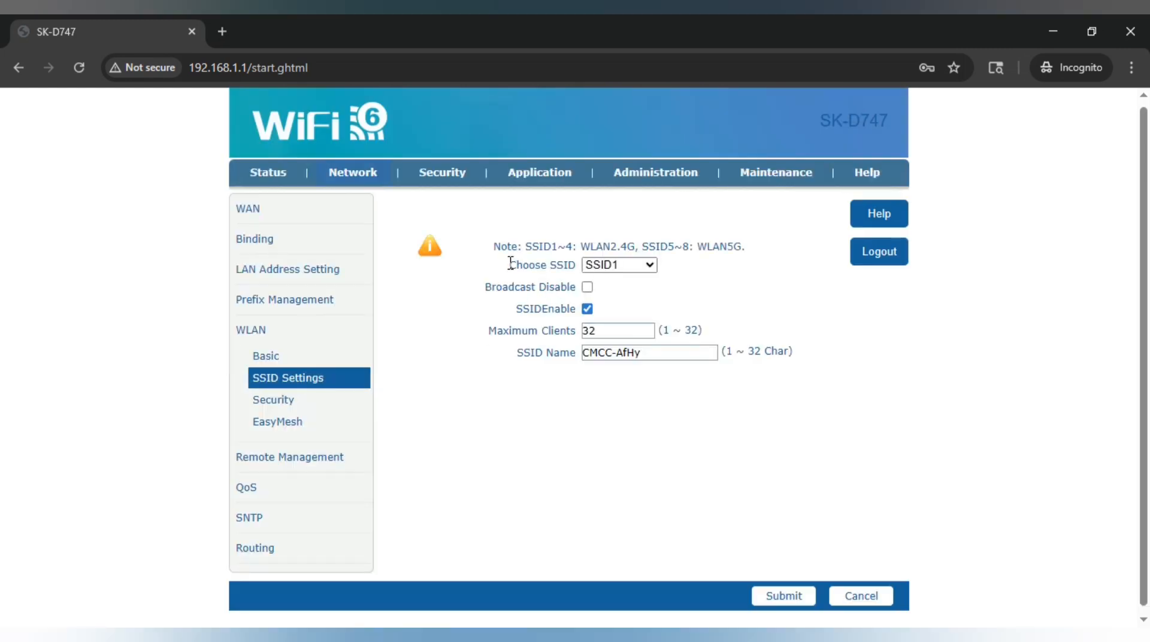
left_click_drag(510, 263, 568, 268)
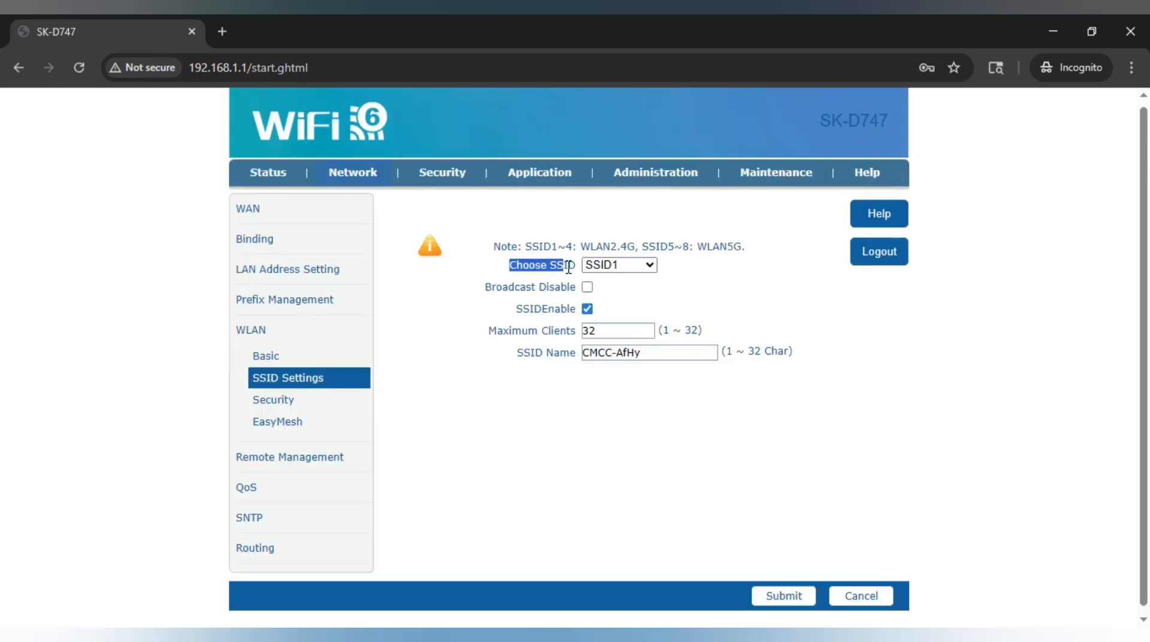
left_click(608, 267)
left_click(607, 267)
Review SSID5, then SSID6: WIFI-SSID6, disabled, 32 maximum clients
left_click(637, 267)
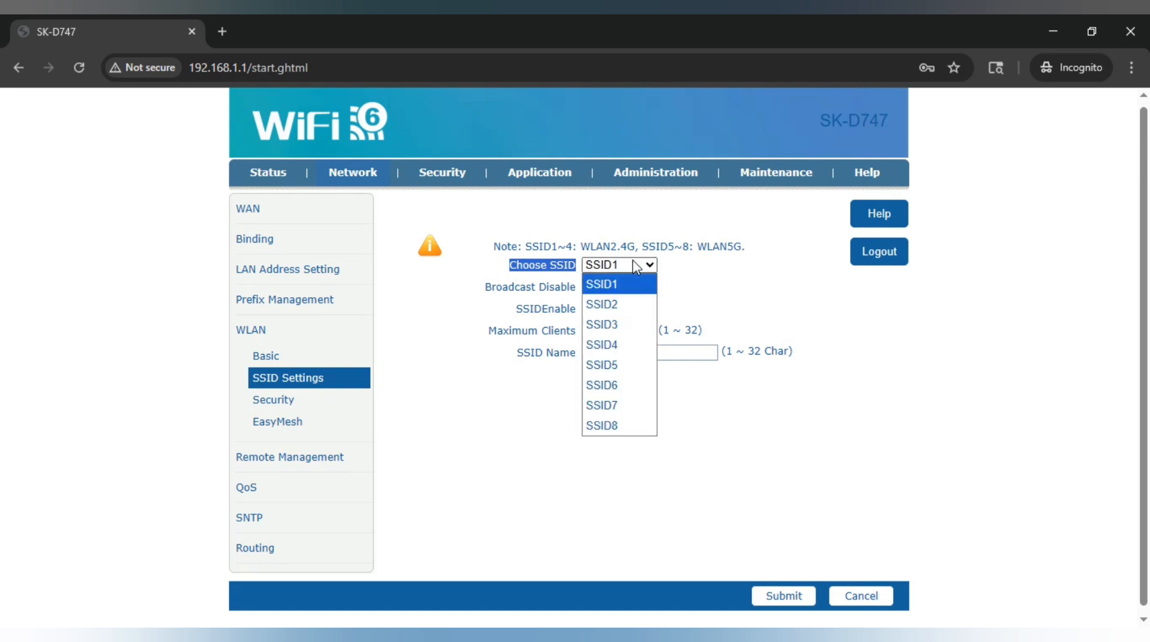
left_click(595, 362)
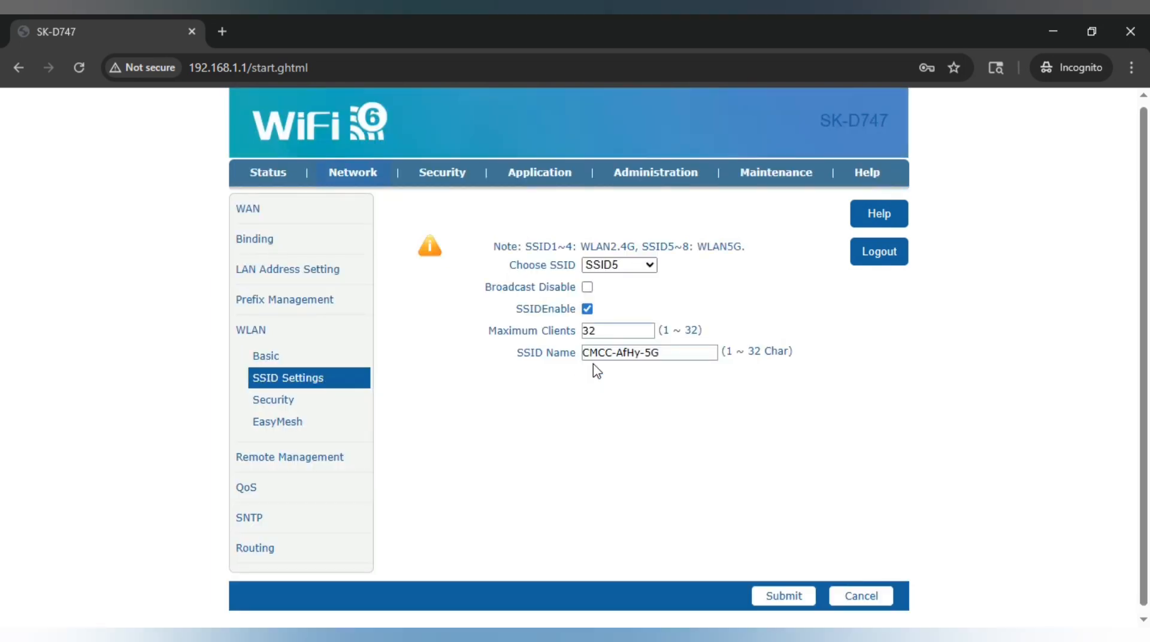
left_click_drag(681, 354, 583, 354)
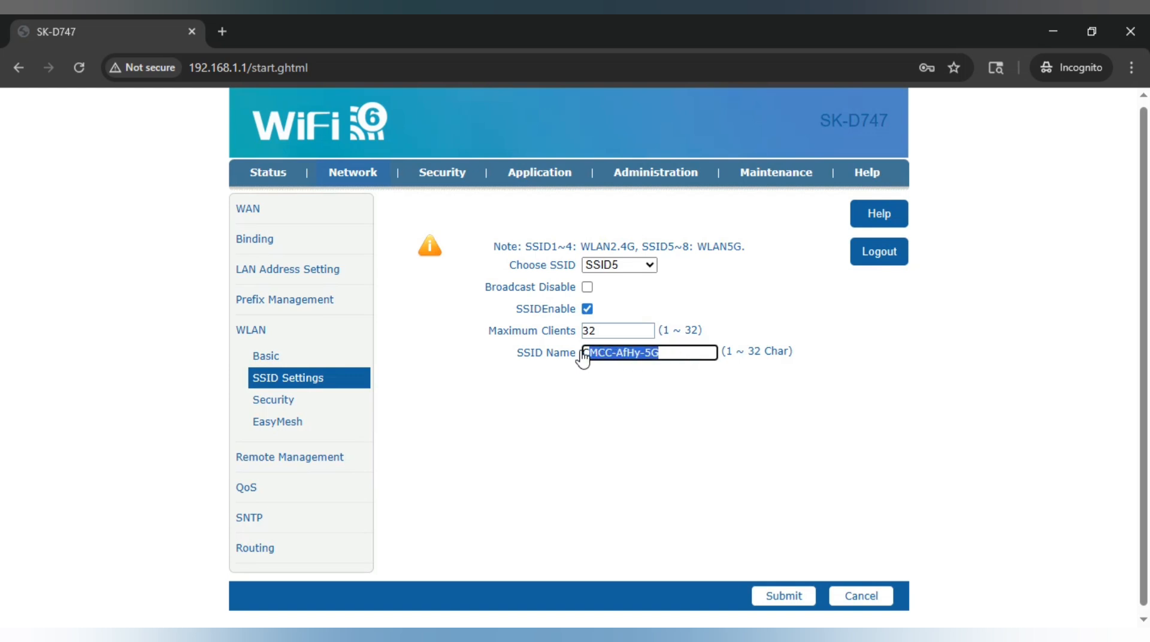
left_click(635, 267)
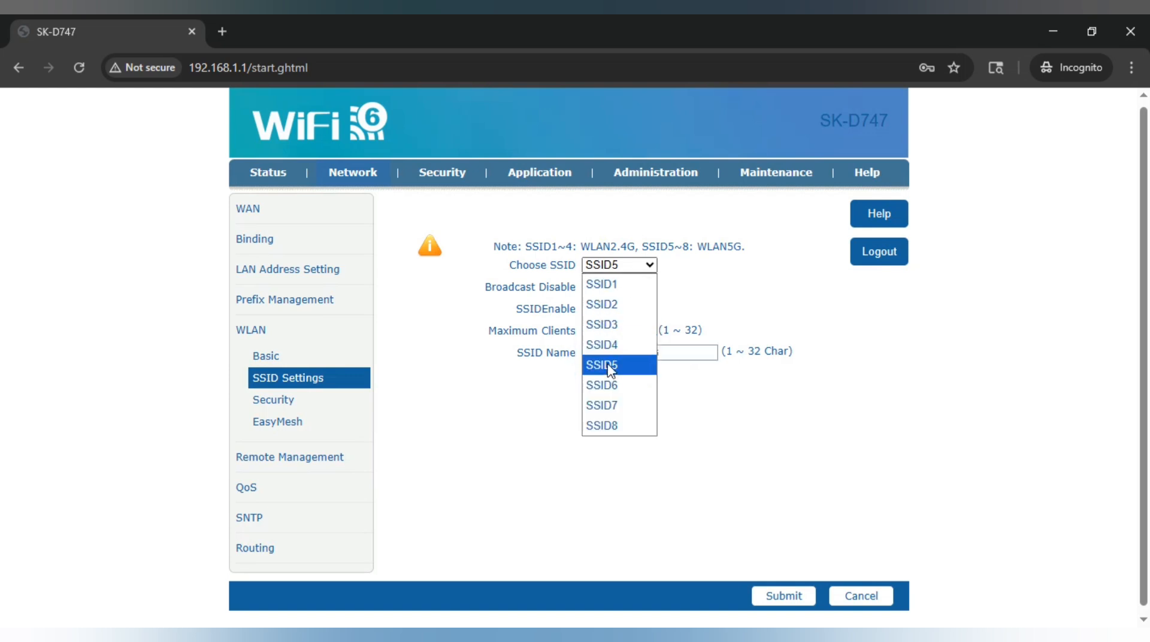
left_click(606, 390)
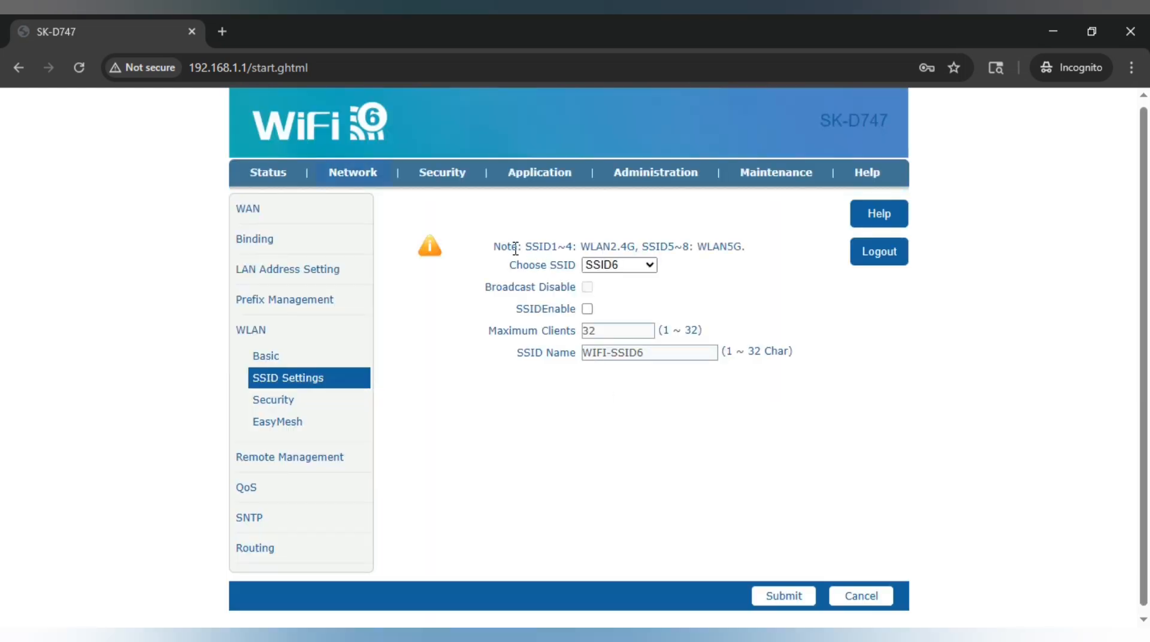
left_click_drag(527, 246, 739, 251)
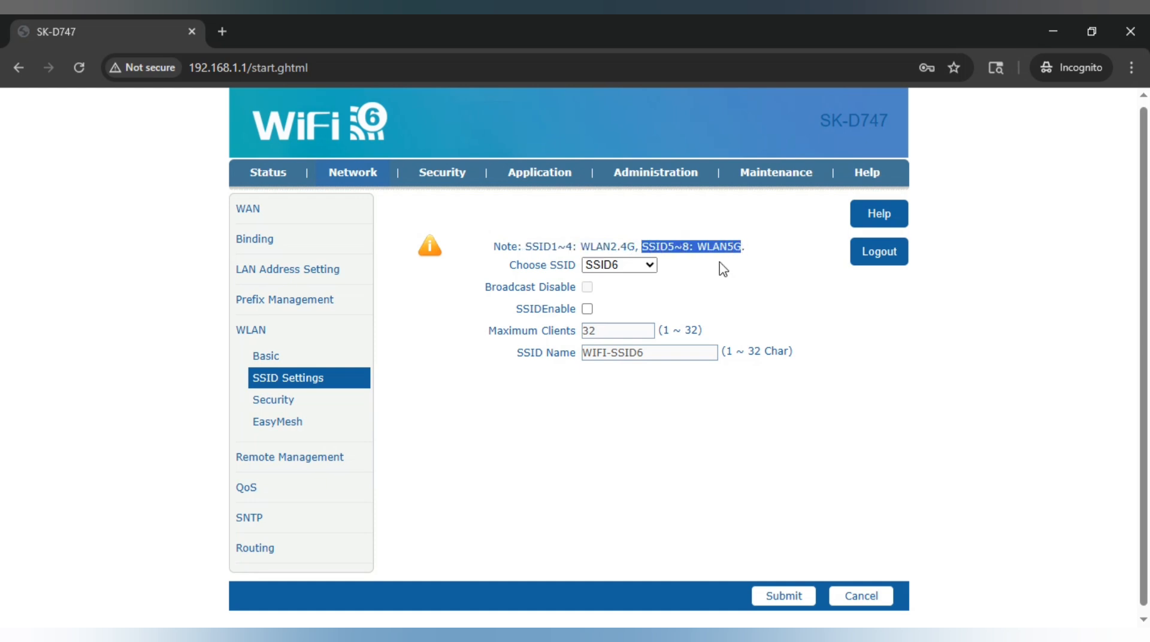
Reveal the Wi-Fi passphrases for SSID1 and then SSID5 in wireless security
left_click(277, 409)
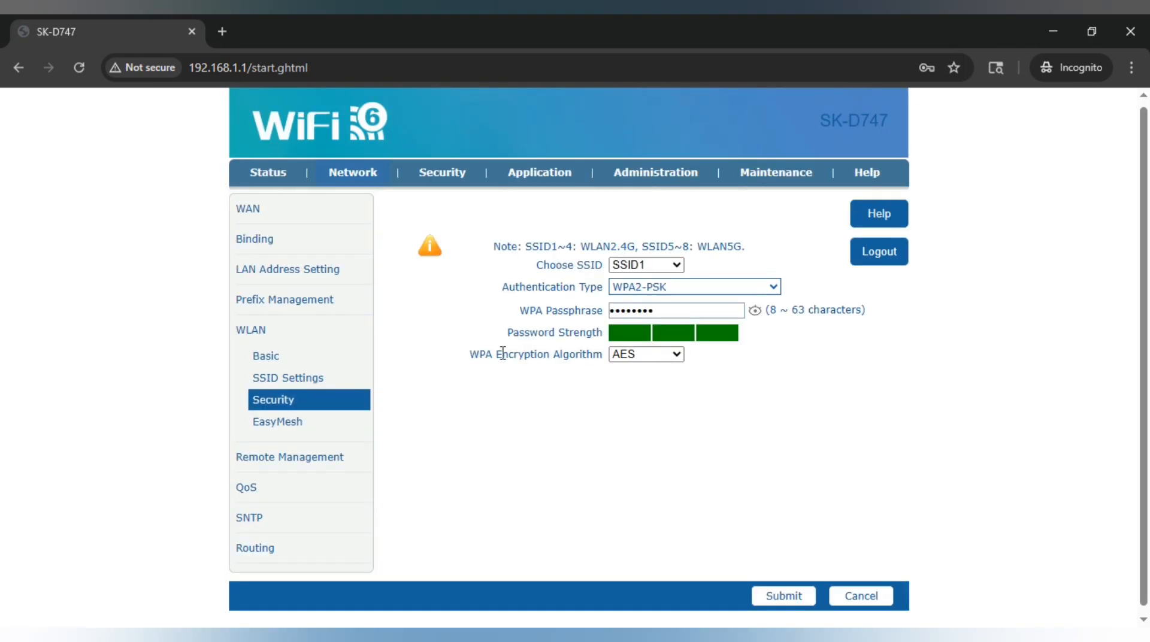
left_click(756, 311)
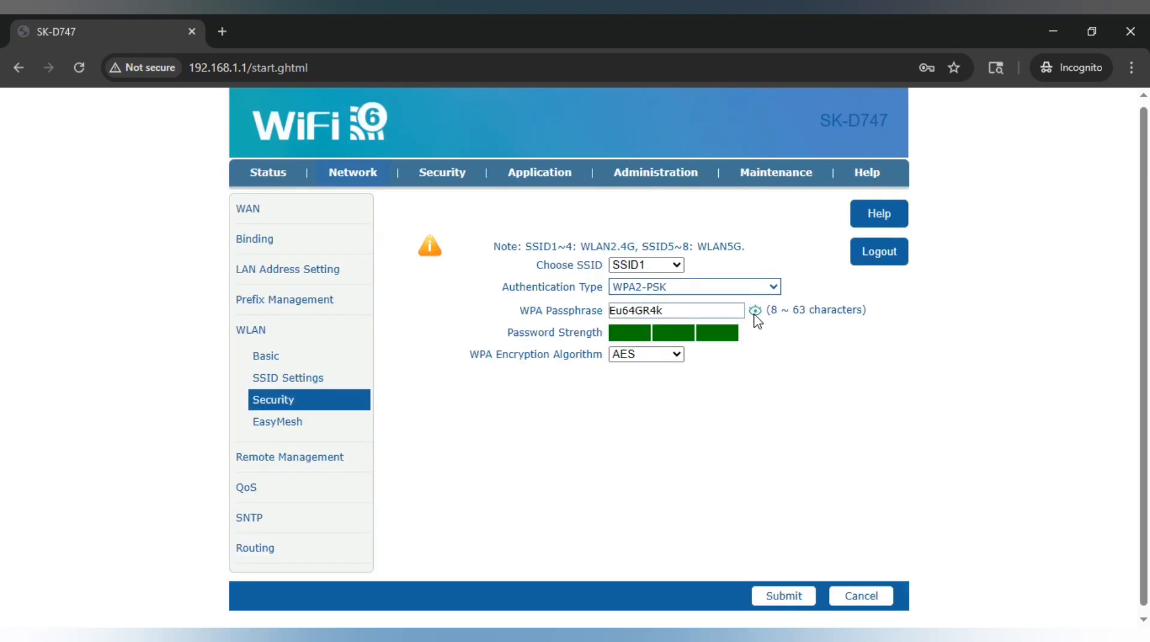
left_click(654, 270)
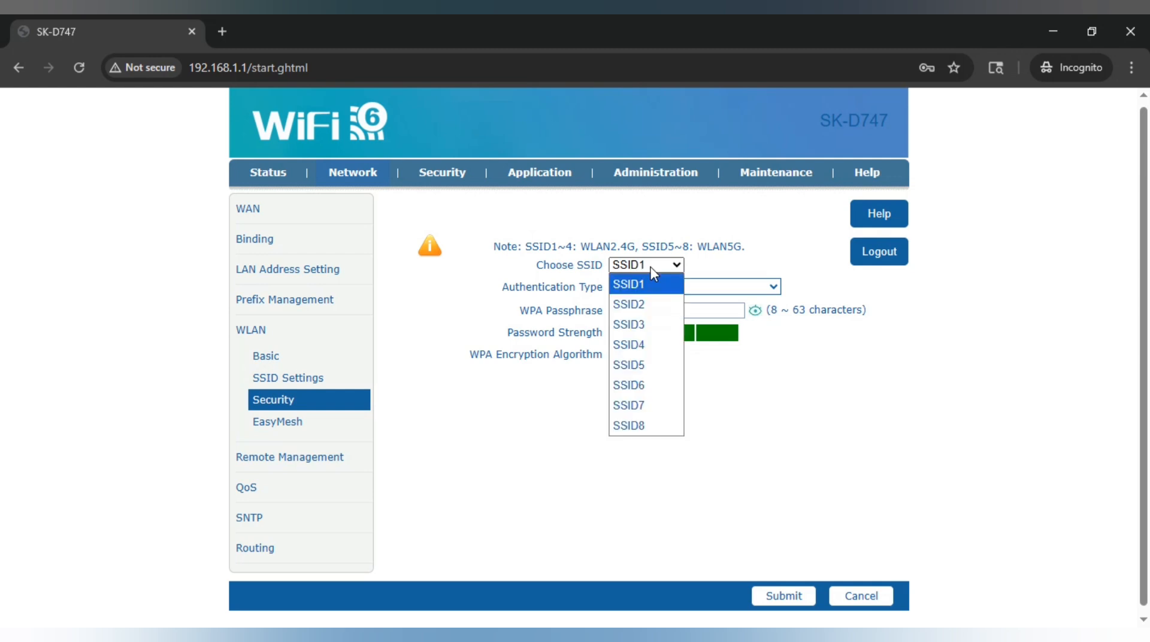
left_click(634, 366)
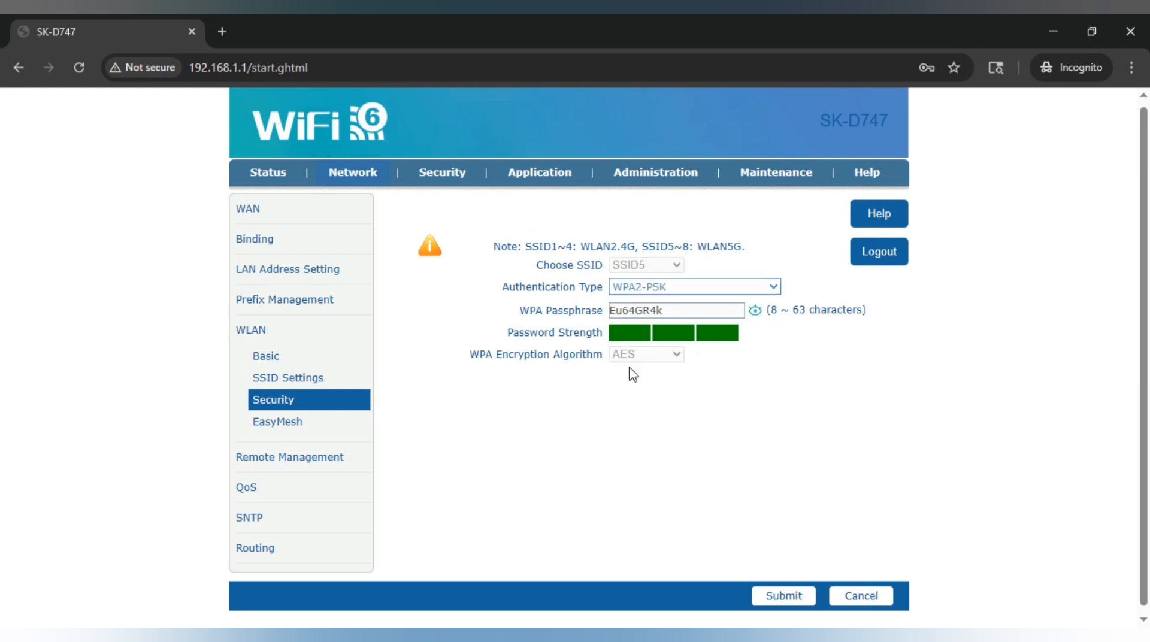
left_click(756, 310)
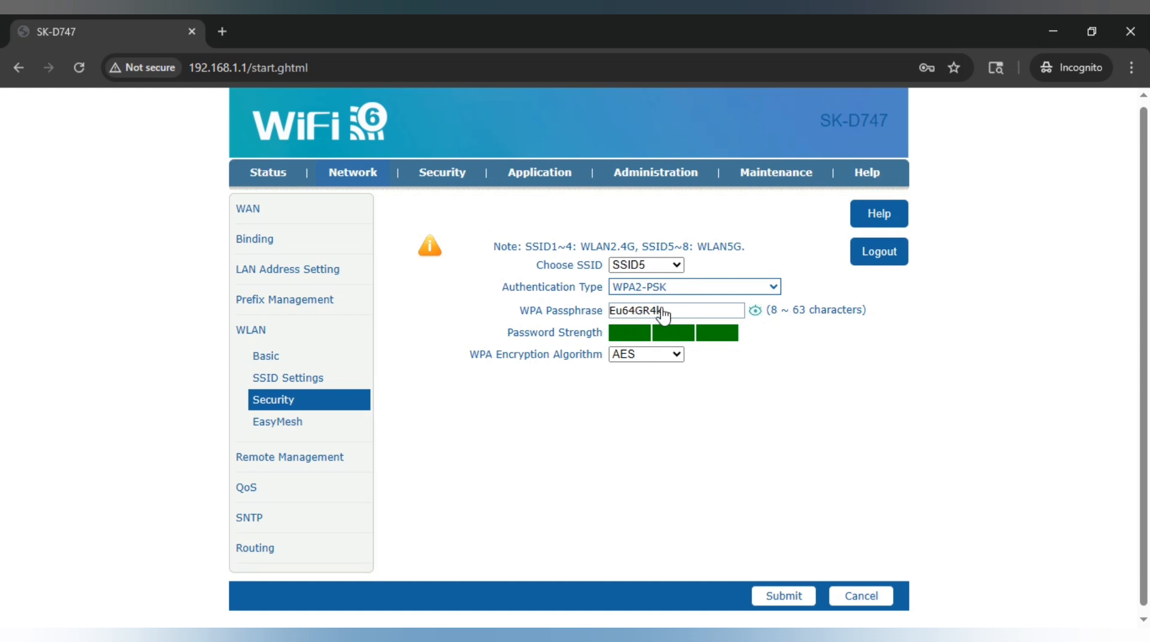
Keep WPA2-PSK as the authentication type for SSID5
left_click(643, 295)
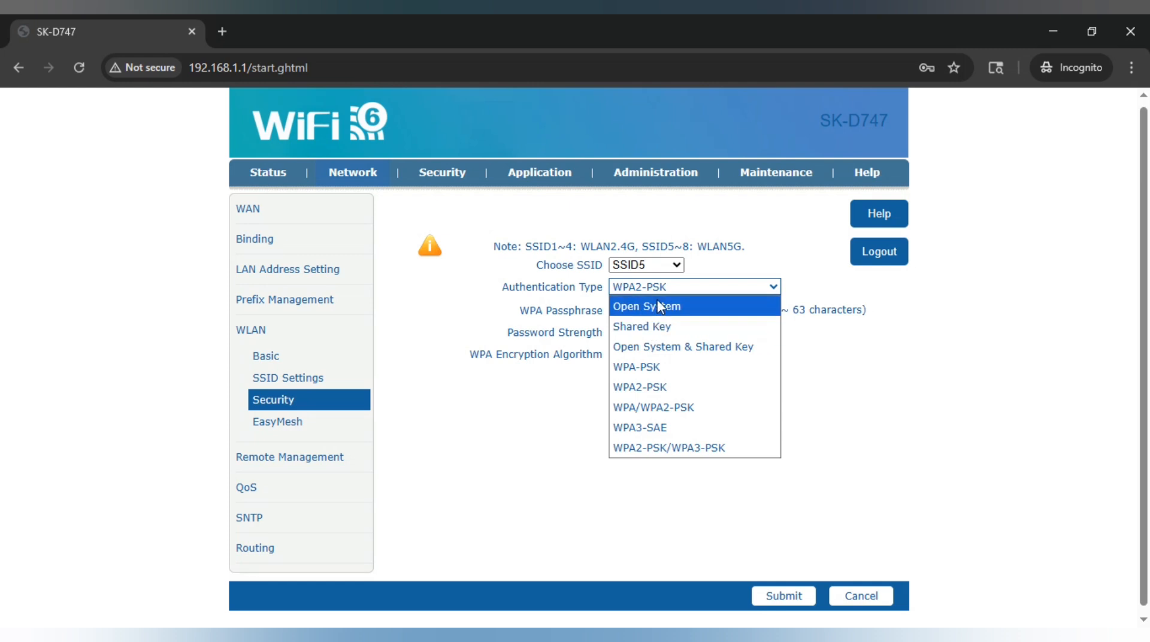
left_click(543, 306)
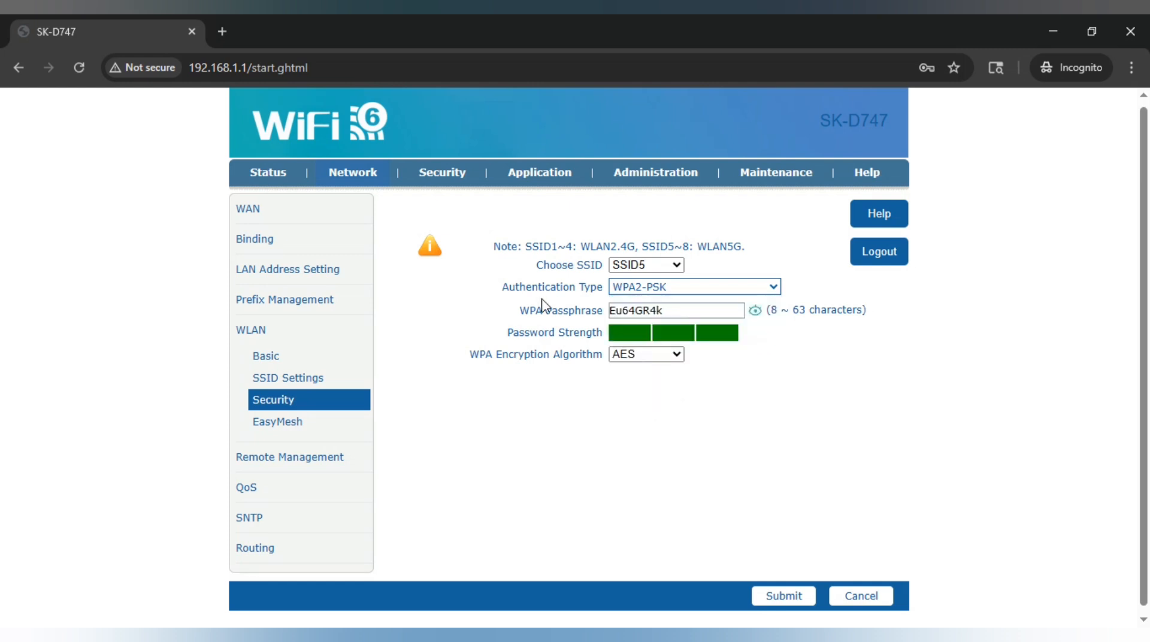
left_click(249, 461)
Open the LOID page and highlight the LOID label
left_click(257, 414)
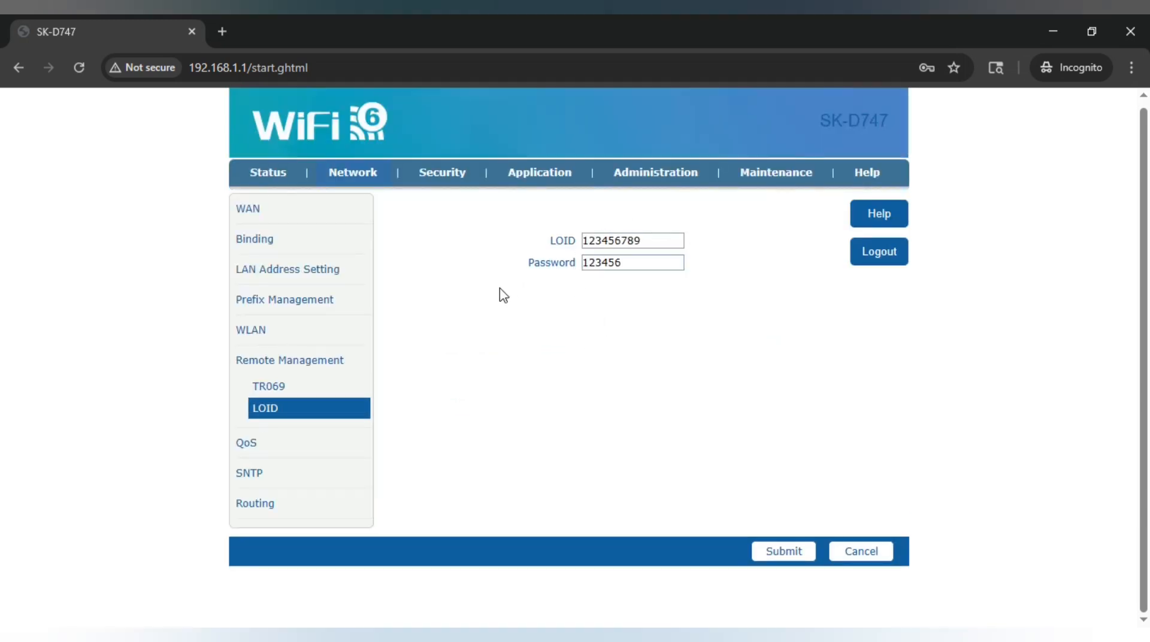
left_click_drag(548, 240, 575, 256)
Review the Security tab's enabled WAN service-control rule permitting HTTP,HTTPS
left_click(453, 179)
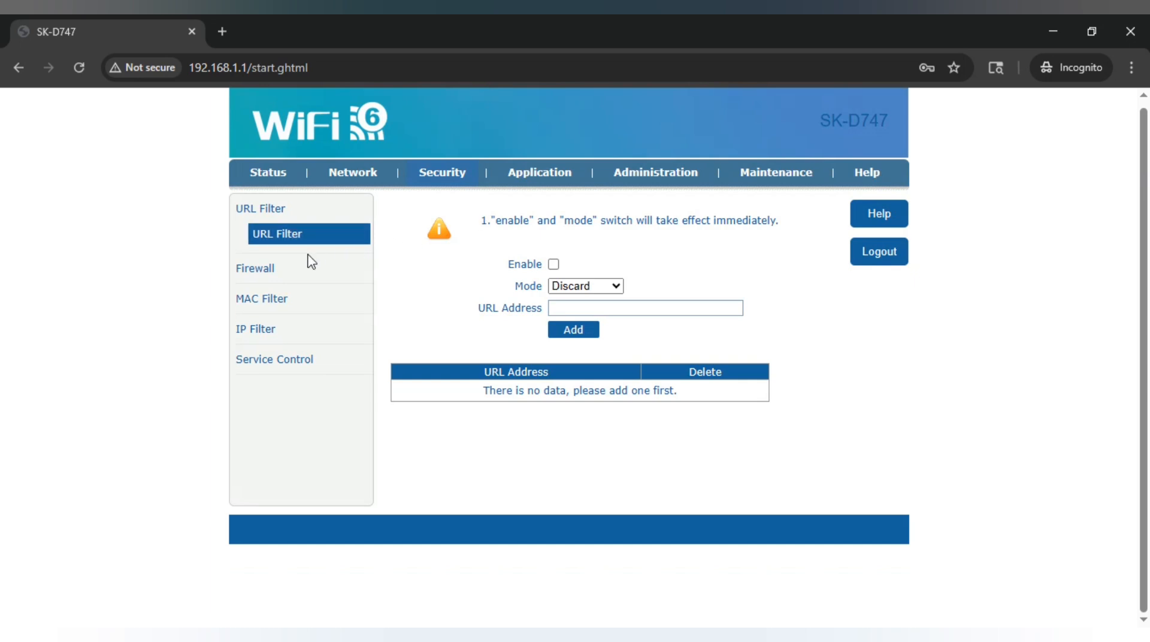
left_click(263, 361)
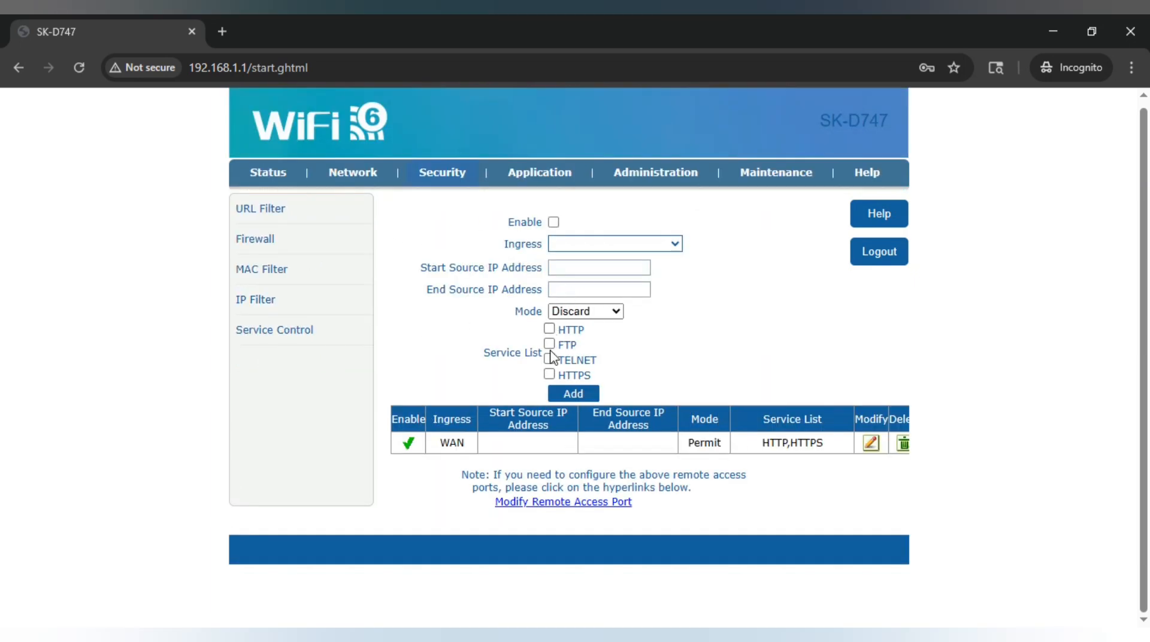
left_click_drag(756, 454, 845, 457)
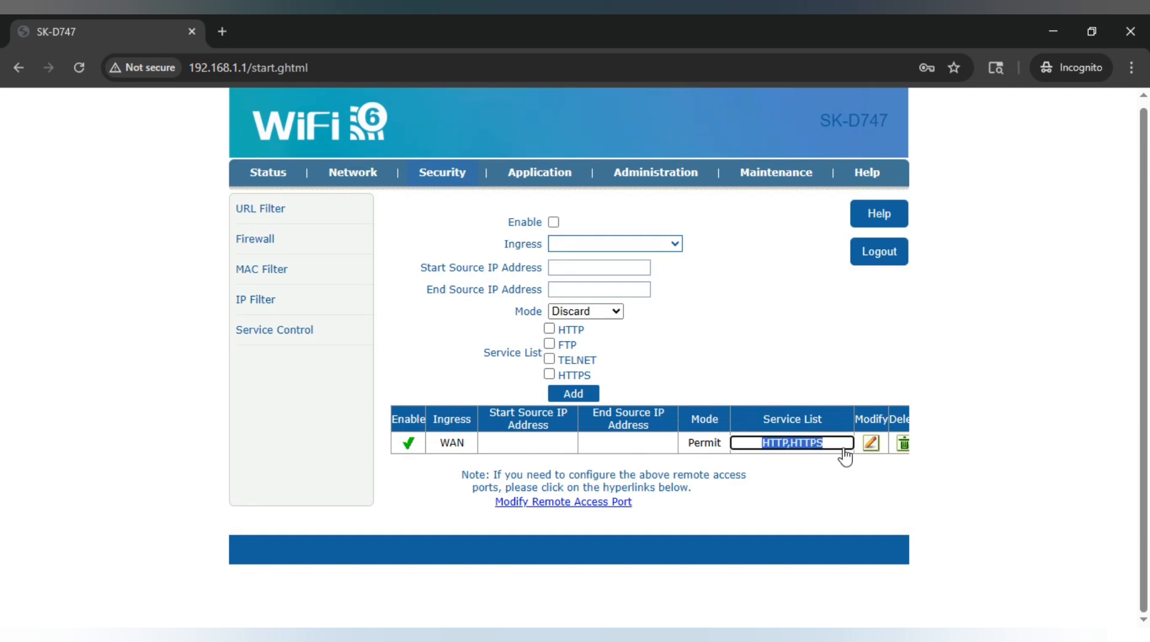
left_click(739, 385)
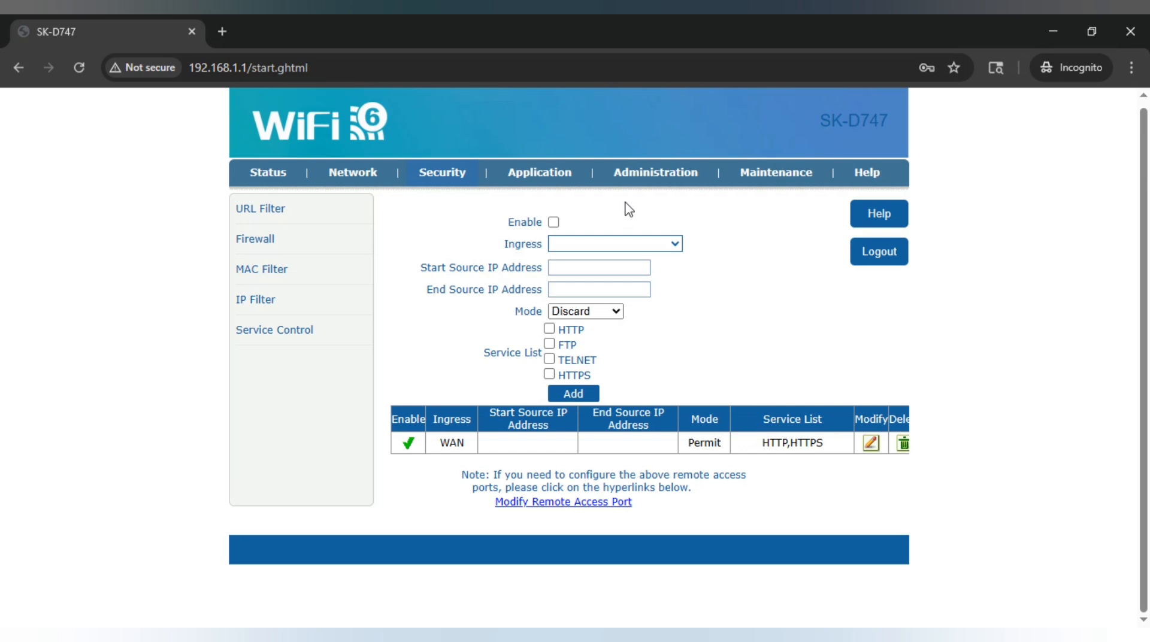
Check that Administration's Uplink Mode is set to PON Uplink
left_click(682, 180)
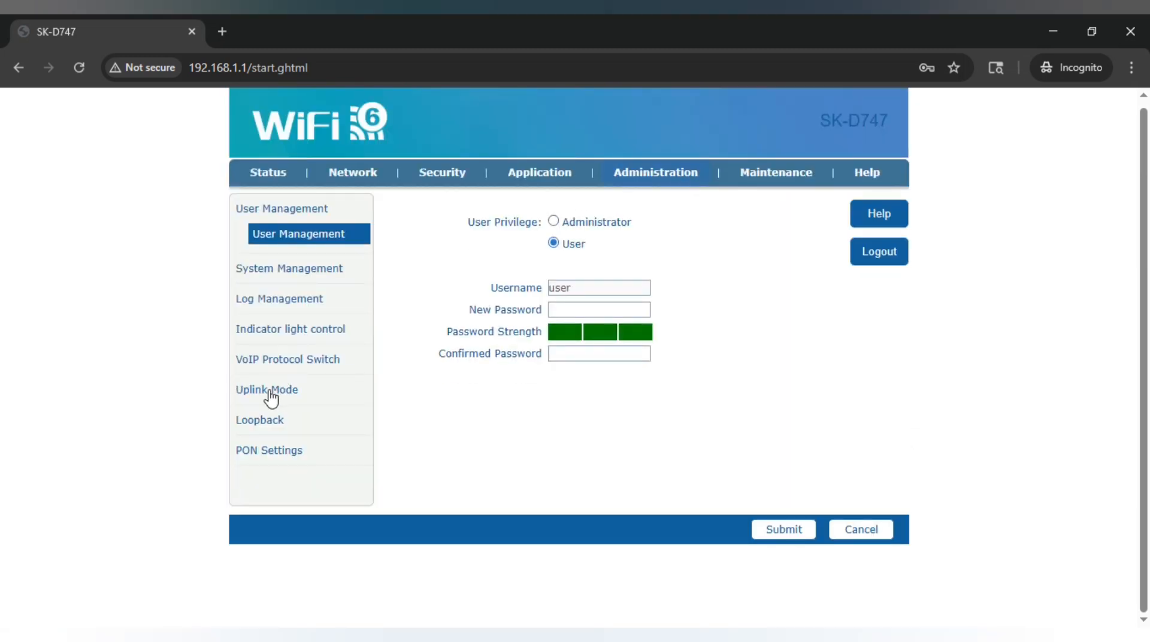
left_click(268, 392)
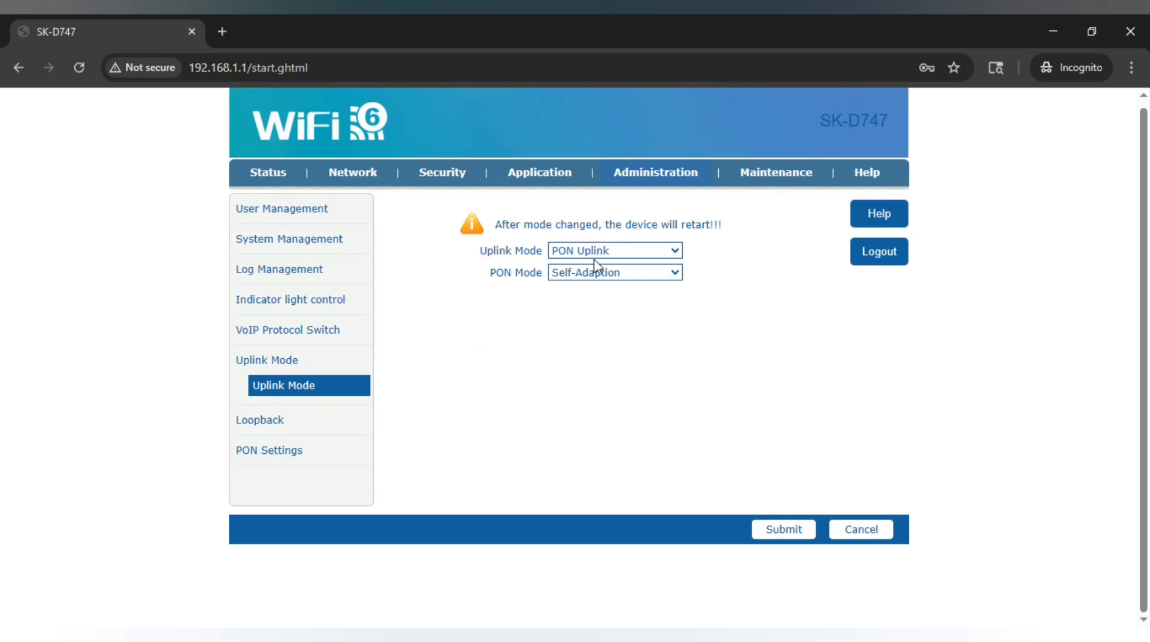
left_click_drag(481, 251, 542, 253)
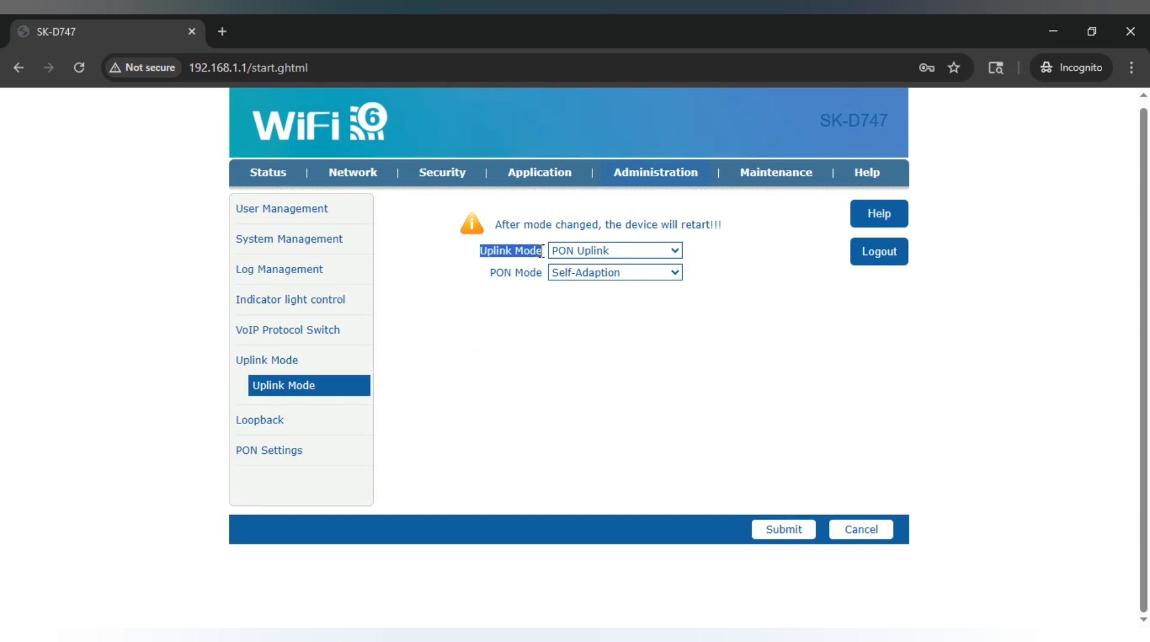
Leave the OMCI OLT Mode at Default Mode under PON Settings
left_click(256, 457)
left_click(602, 280)
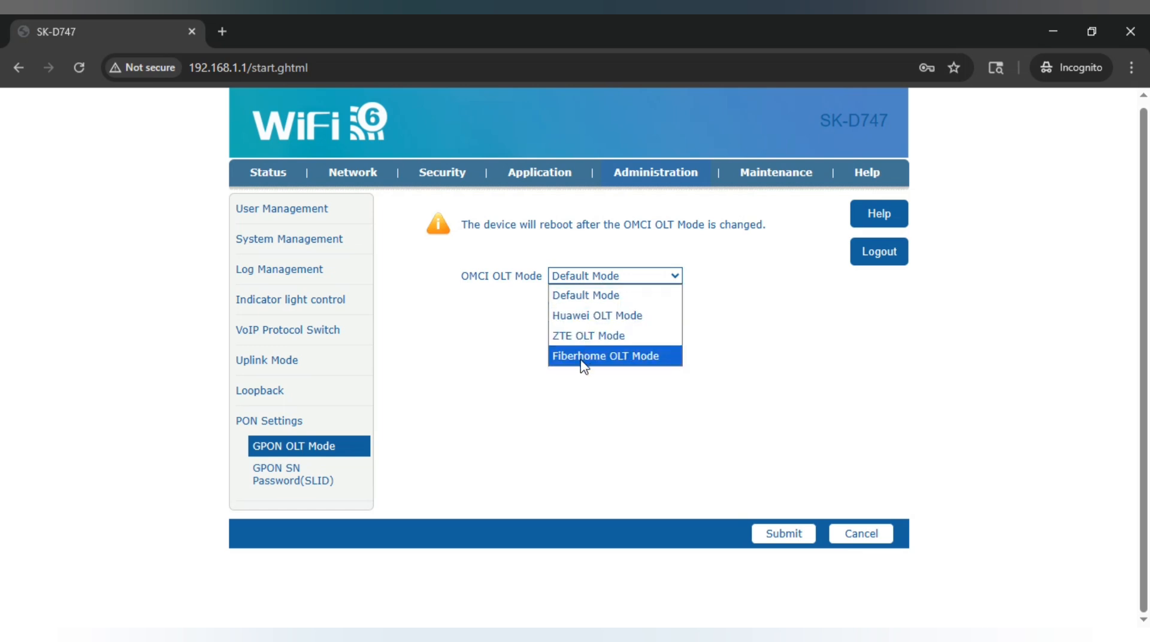
left_click(777, 289)
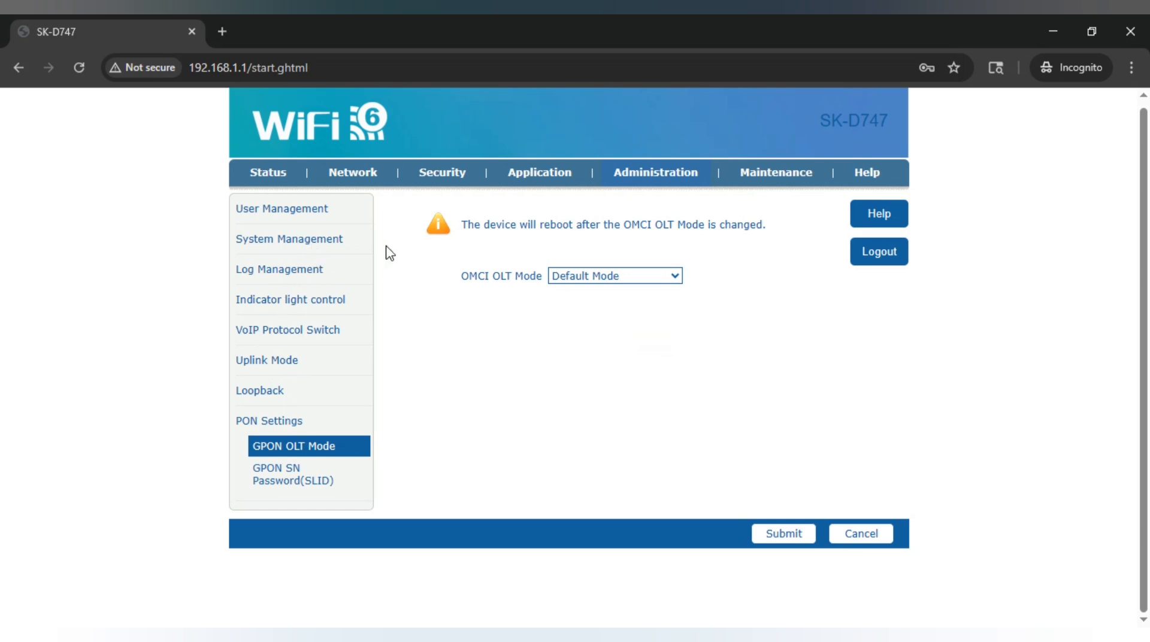
Look over WAN Connection and Home Storage save path and server address, then log out and minimize the browser
left_click(367, 182)
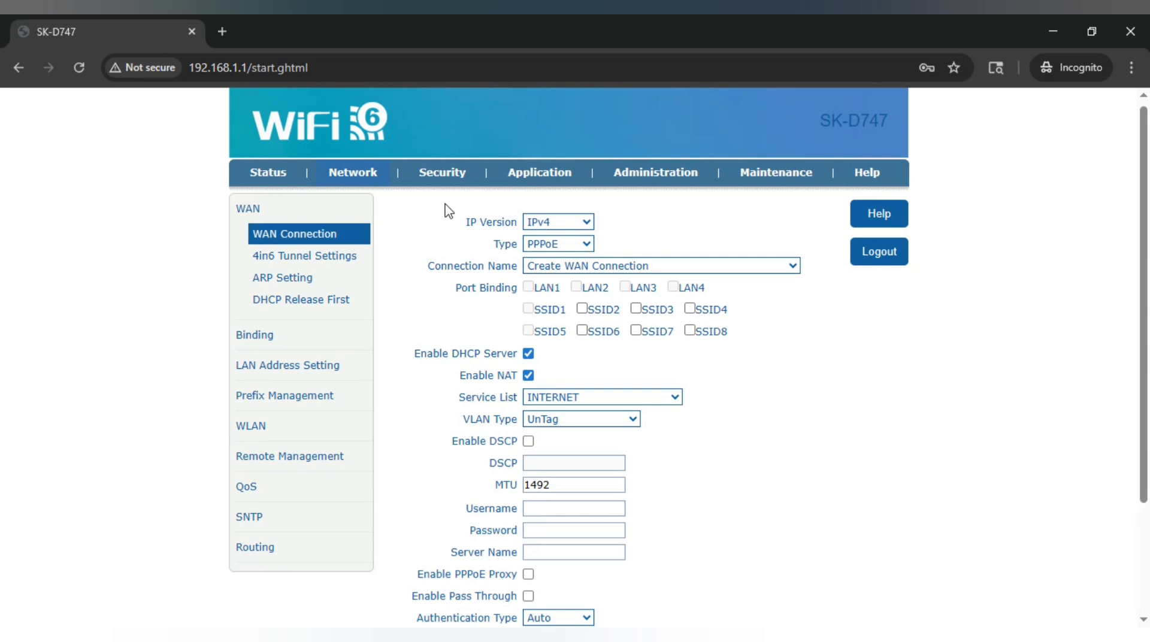
left_click(520, 180)
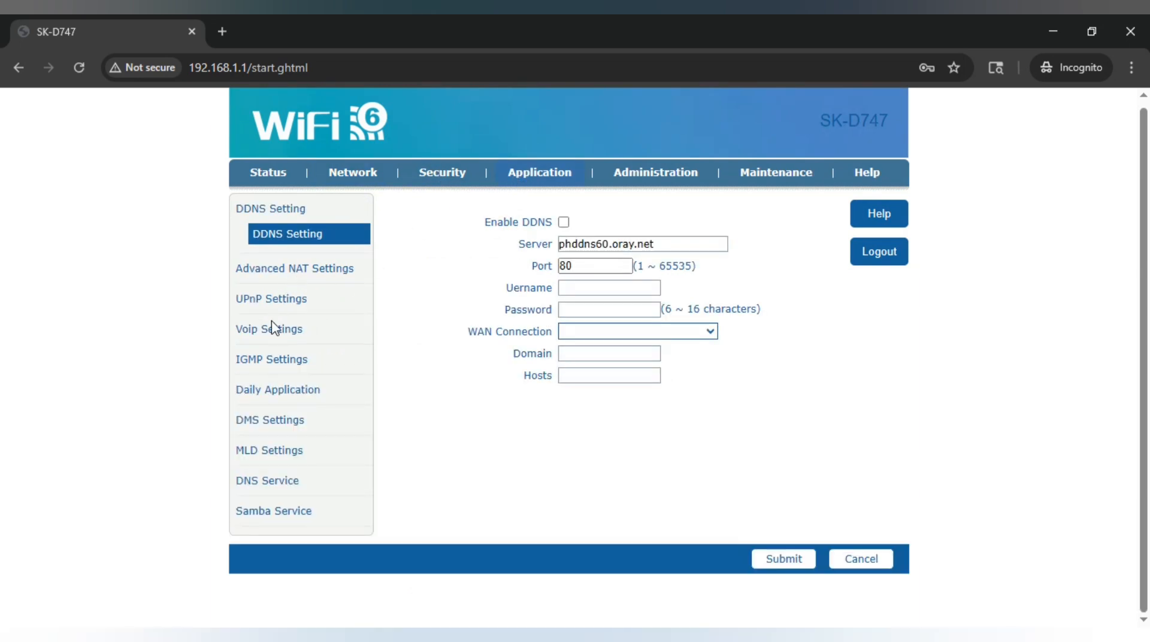
left_click(264, 392)
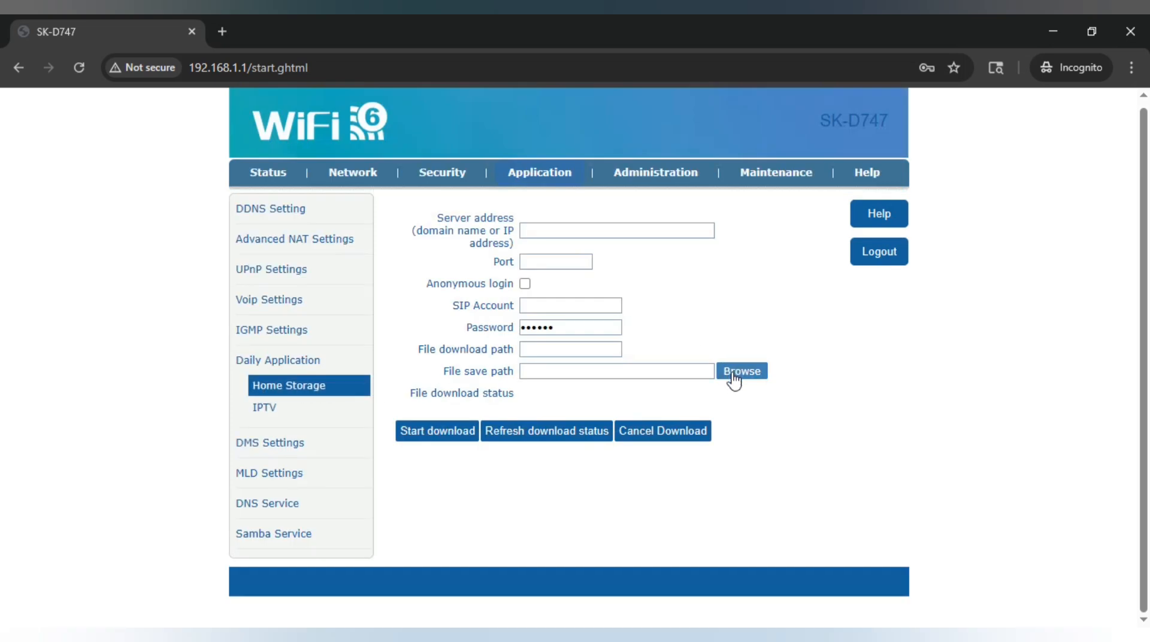
left_click_drag(442, 373, 514, 373)
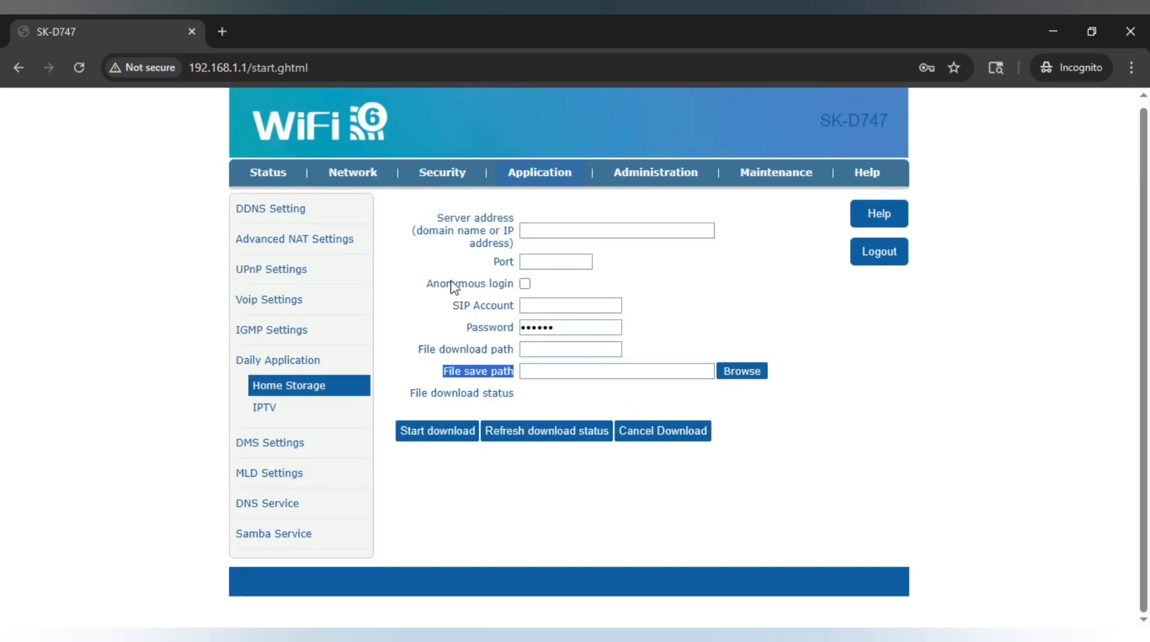
triple_click(470, 227)
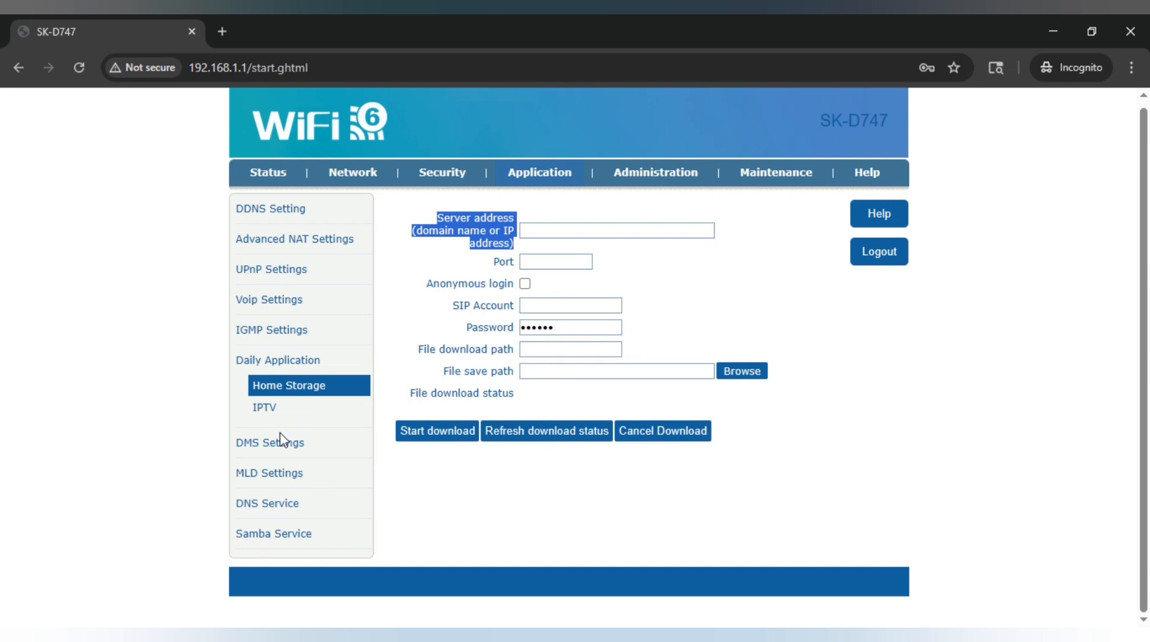
left_click(728, 263)
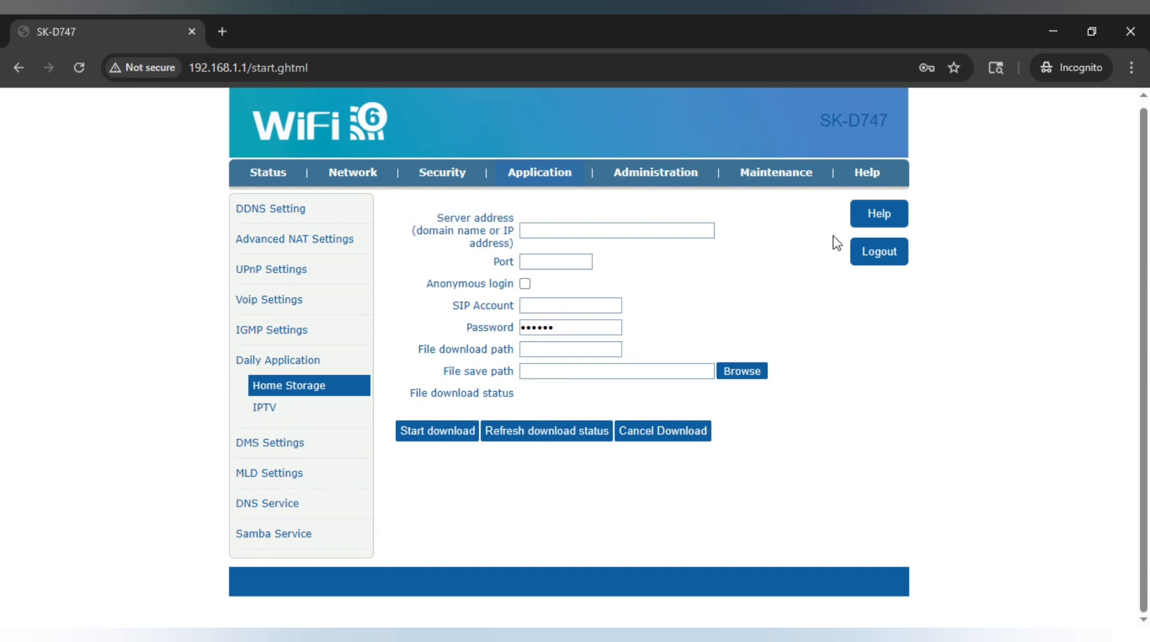
left_click(881, 253)
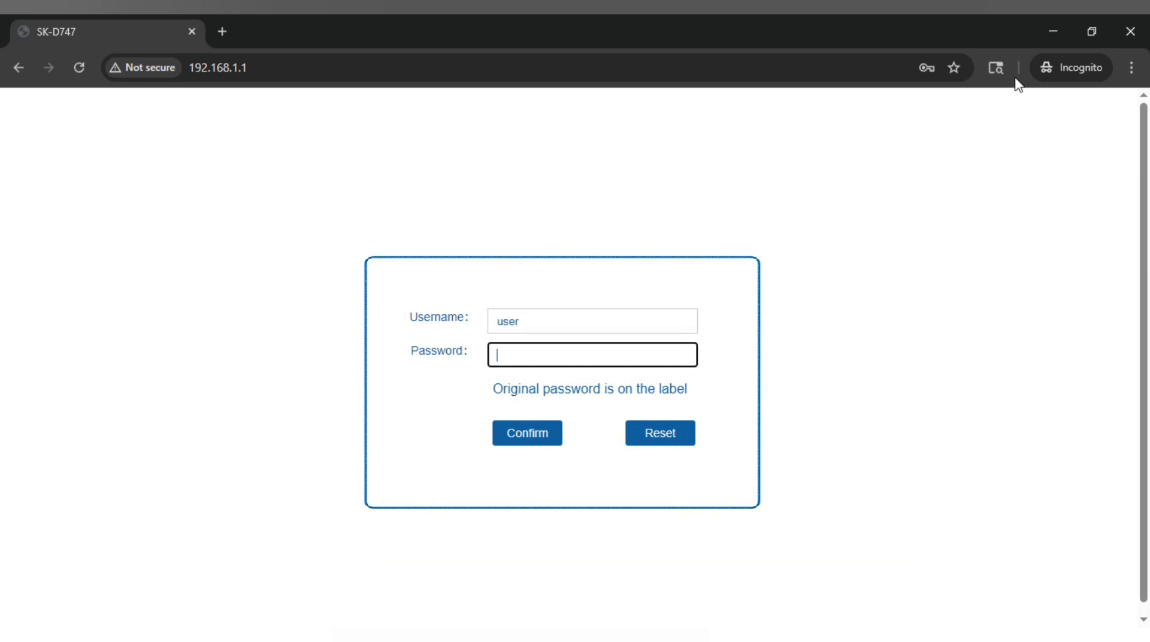
left_click(1054, 34)
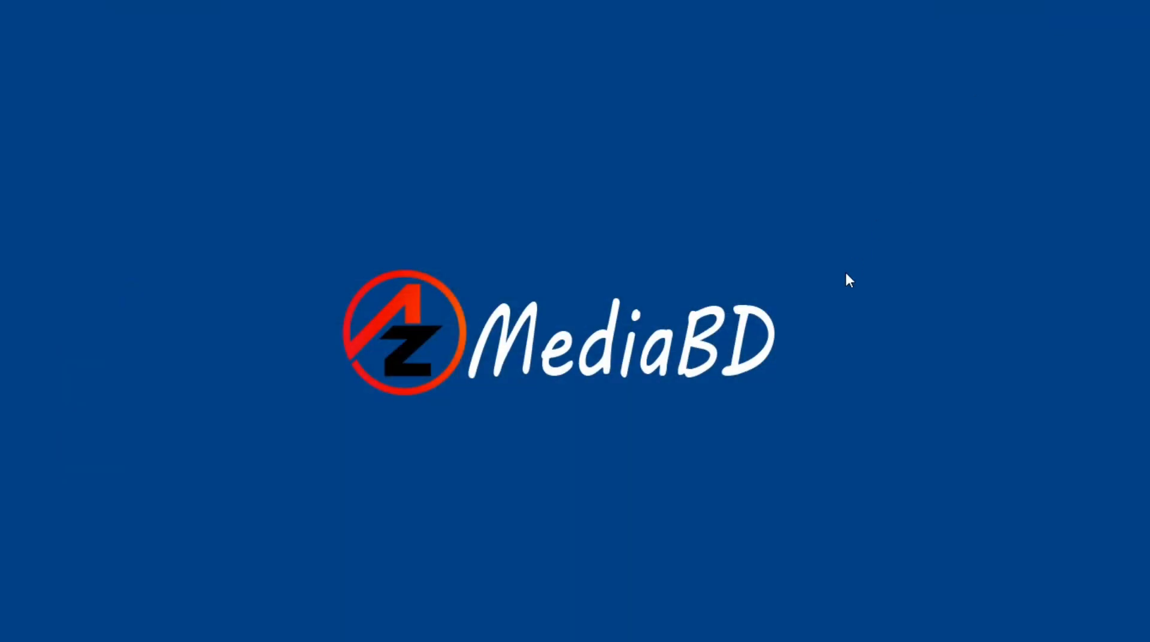